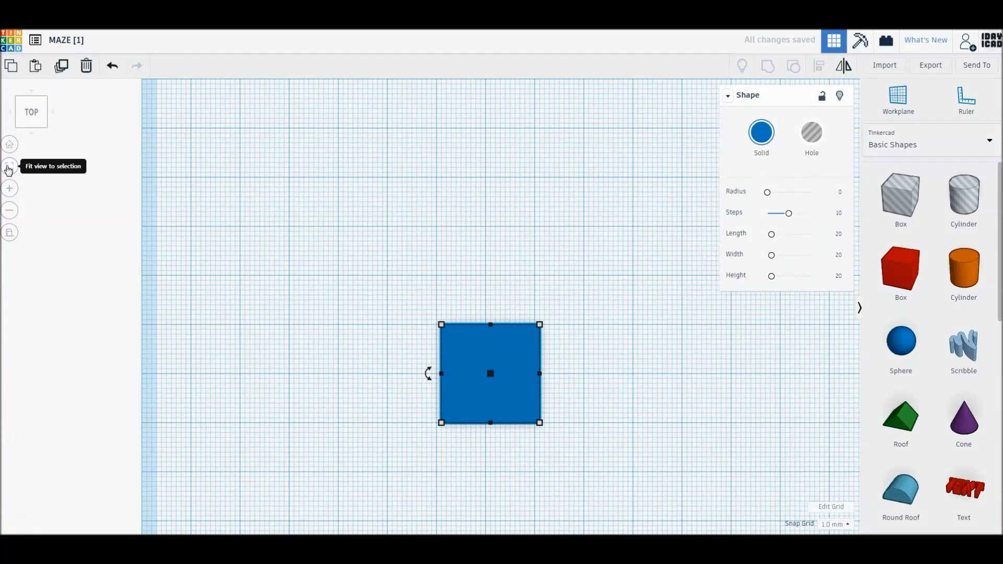
# From the top view, reshape the blue box into a 50 by 8 mm horizontal strip at the workplane's upper-left corner.
pyautogui.press('Escape')
pyautogui.click(9, 146)
pyautogui.click(33, 107)
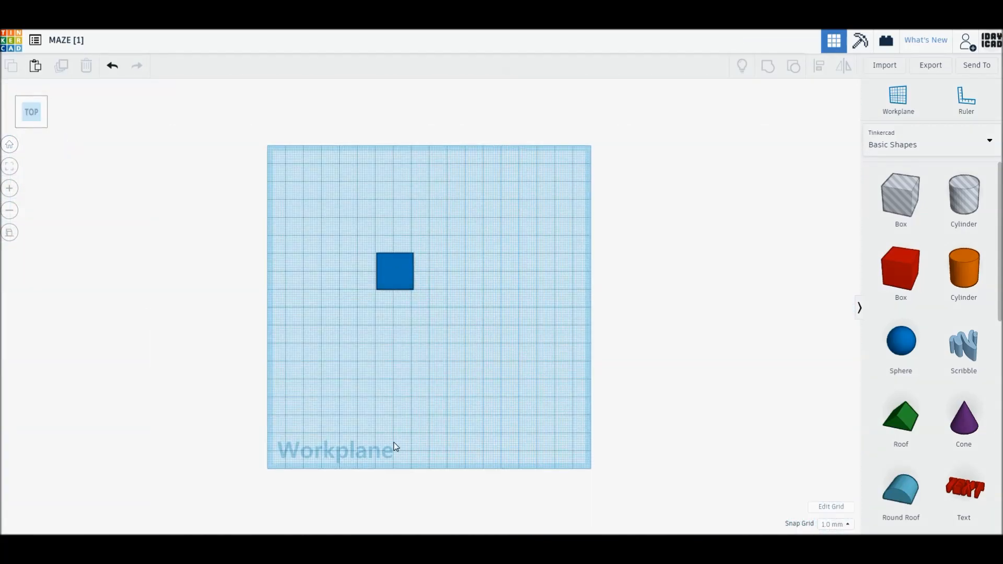
pyautogui.moveTo(395, 286); pyautogui.dragTo(337, 131)
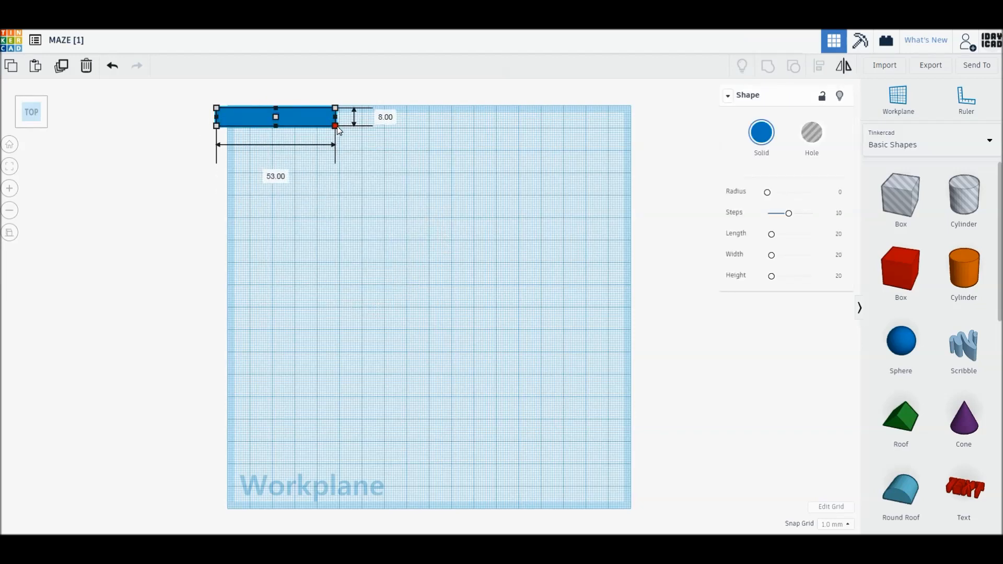
pyautogui.click(253, 117)
pyautogui.moveTo(216, 126); pyautogui.dragTo(225, 126)
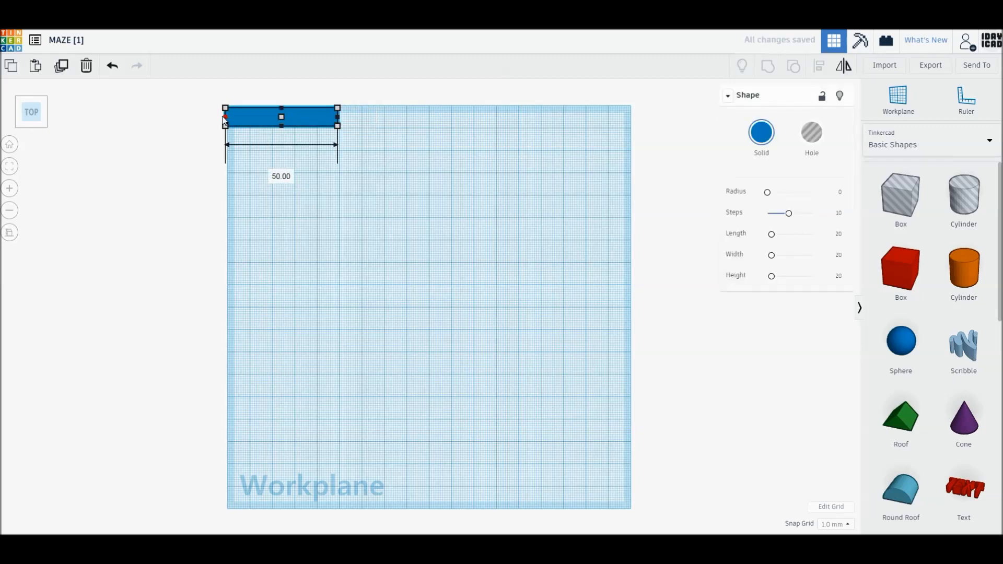
# Duplicate the blue strip and reshape the copy into a vertical leg running down from the strip's right end.
pyautogui.click(210, 131)
pyautogui.click(239, 124)
pyautogui.click(246, 127)
pyautogui.click(245, 121)
pyautogui.hotkey('ctrl', 'd')
pyautogui.moveTo(225, 126); pyautogui.dragTo(318, 194)
pyautogui.press('Escape')
# Duplicate the vertical leg and reshape the copy into a short, 8 mm wide horizontal segment running left from its lower end.
pyautogui.click(334, 188)
pyautogui.hotkey('ctrl', 'd')
pyautogui.moveTo(319, 108); pyautogui.dragTo(278, 180)
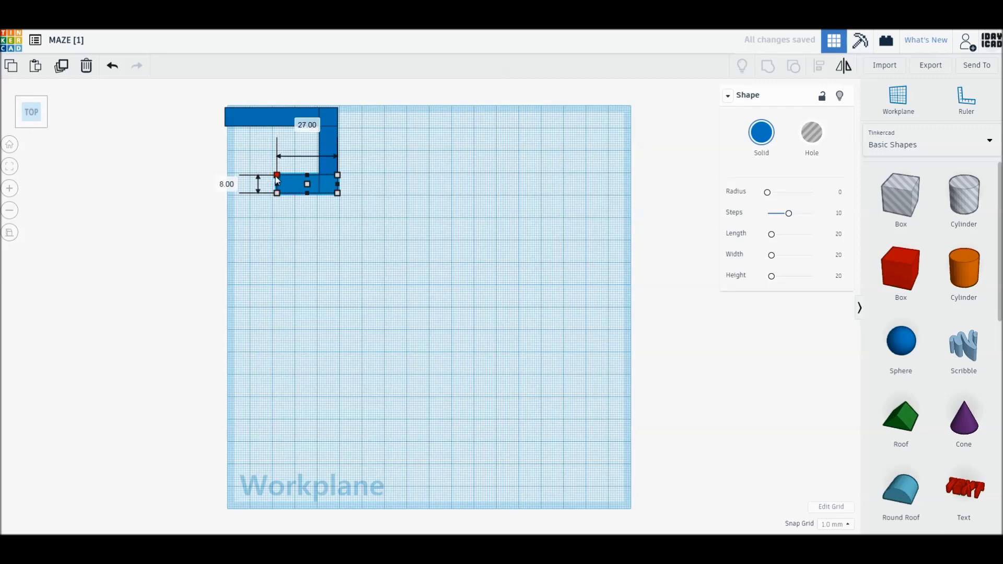
pyautogui.press('Escape')
# Add an 8 by 38 mm vertical segment running down from the left end of the short horizontal segment.
pyautogui.click(287, 182)
pyautogui.moveTo(337, 193); pyautogui.dragTo(295, 262)
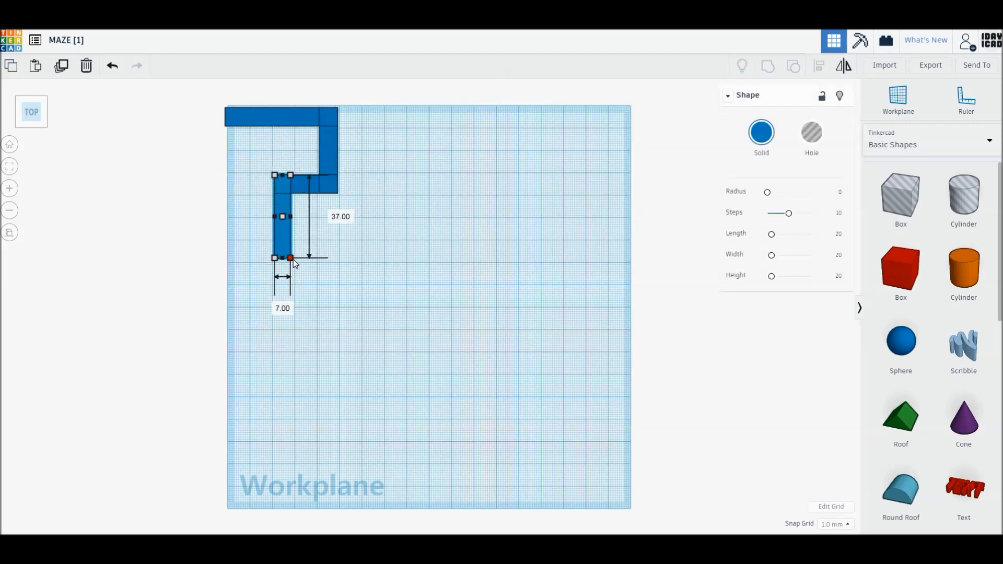
pyautogui.moveTo(293, 261); pyautogui.dragTo(295, 261)
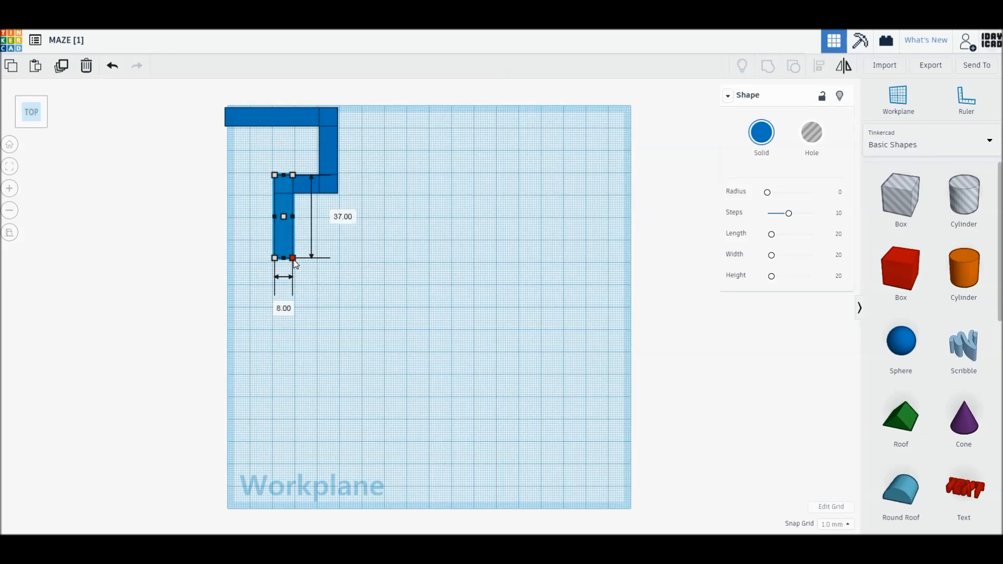
pyautogui.moveTo(294, 261); pyautogui.dragTo(294, 263)
pyautogui.click(331, 280)
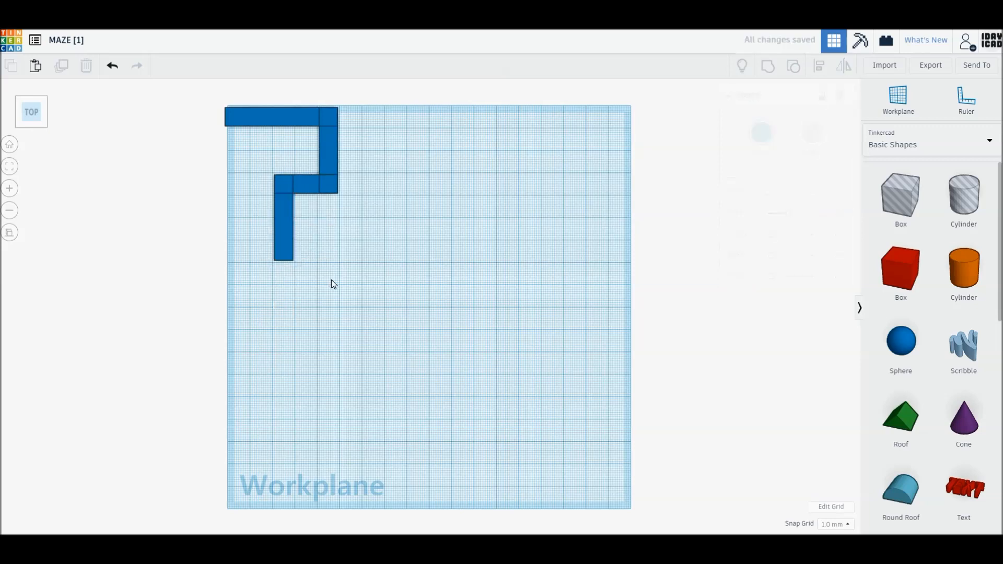
# Extend the blue path with a long horizontal run to the right and an 8 by 38 mm vertical leg rising from its end.
pyautogui.click(286, 251)
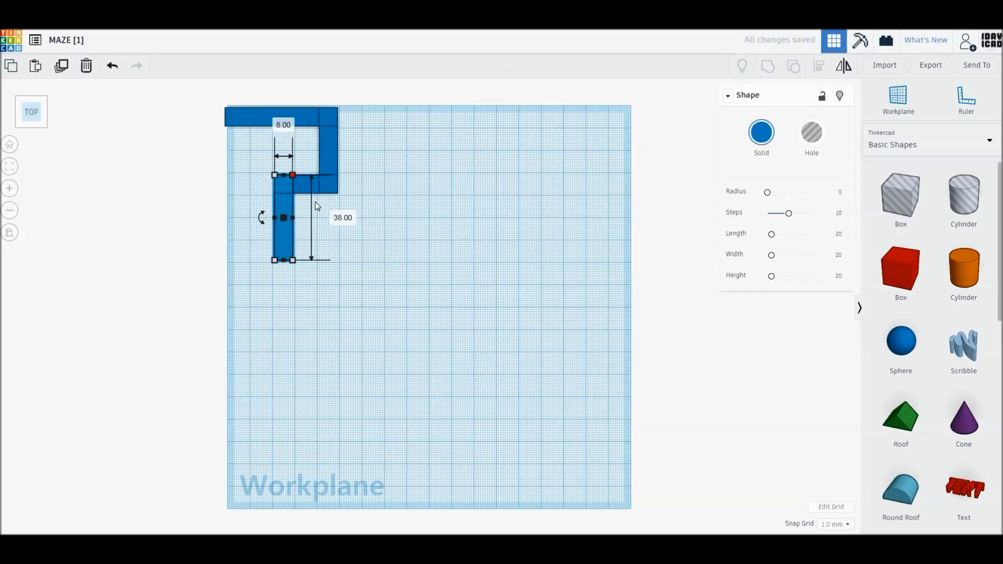
pyautogui.moveTo(292, 175); pyautogui.dragTo(583, 241)
pyautogui.moveTo(276, 261); pyautogui.dragTo(566, 152)
pyautogui.hotkey('ctrl', 'z')
pyautogui.hotkey('ctrl', 'z')
pyautogui.moveTo(386, 211); pyautogui.dragTo(566, 176)
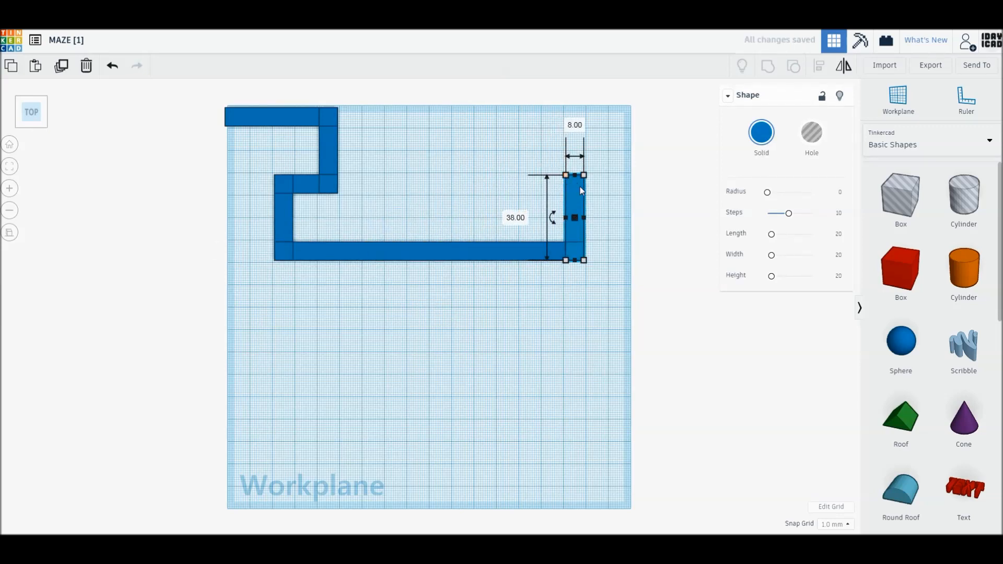
# Turn the path down a long vertical leg near the workplane's right edge, then add a horizontal run left from its lower end.
pyautogui.moveTo(584, 261); pyautogui.dragTo(574, 334)
pyautogui.moveTo(594, 397); pyautogui.dragTo(589, 419)
pyautogui.hotkey('ctrl', 'd')
pyautogui.moveTo(588, 176); pyautogui.dragTo(432, 399)
# Continue the blue path with a vertical segment up from the lower horizontal run and a horizontal segment left from its top.
pyautogui.moveTo(606, 399); pyautogui.dragTo(449, 287)
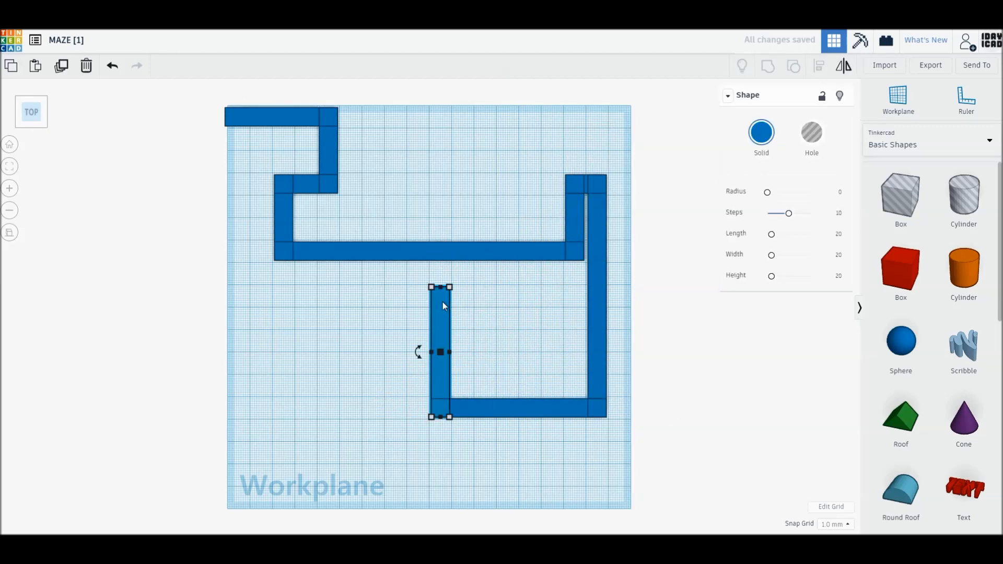
pyautogui.moveTo(431, 417); pyautogui.dragTo(306, 305)
pyautogui.click(307, 305)
# Add an 8 by 88 mm vertical leg down from the horizontal segment's left end and a short horizontal segment right from its bottom.
pyautogui.moveTo(449, 306); pyautogui.dragTo(315, 484)
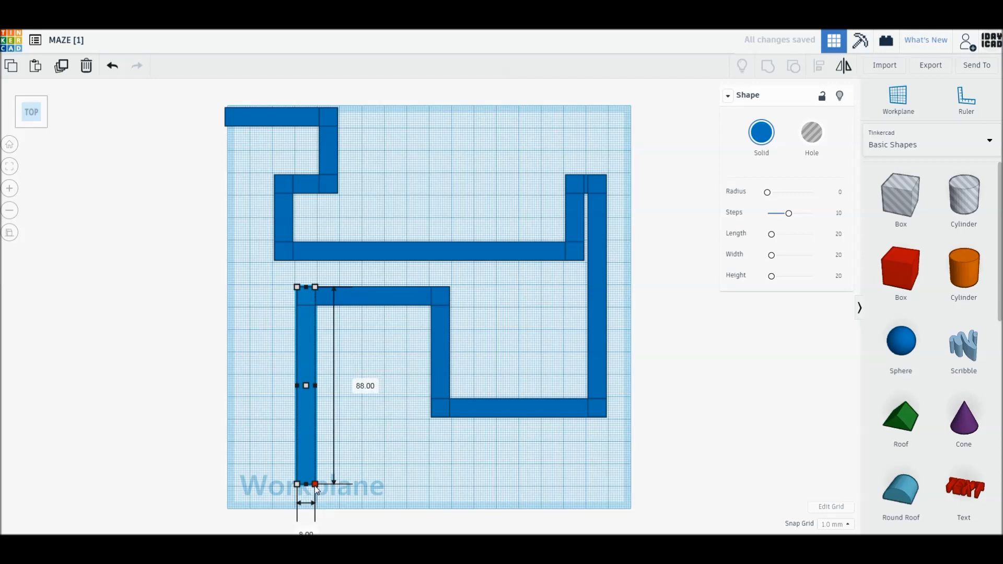
pyautogui.hotkey('ctrl', 'd')
pyautogui.moveTo(315, 287); pyautogui.dragTo(383, 466)
pyautogui.click(398, 458)
# Add an 8 mm wide vertical leg rising from the right end of the short bottom segment, inside the blue loop.
pyautogui.click(367, 471)
pyautogui.moveTo(296, 465); pyautogui.dragTo(364, 334)
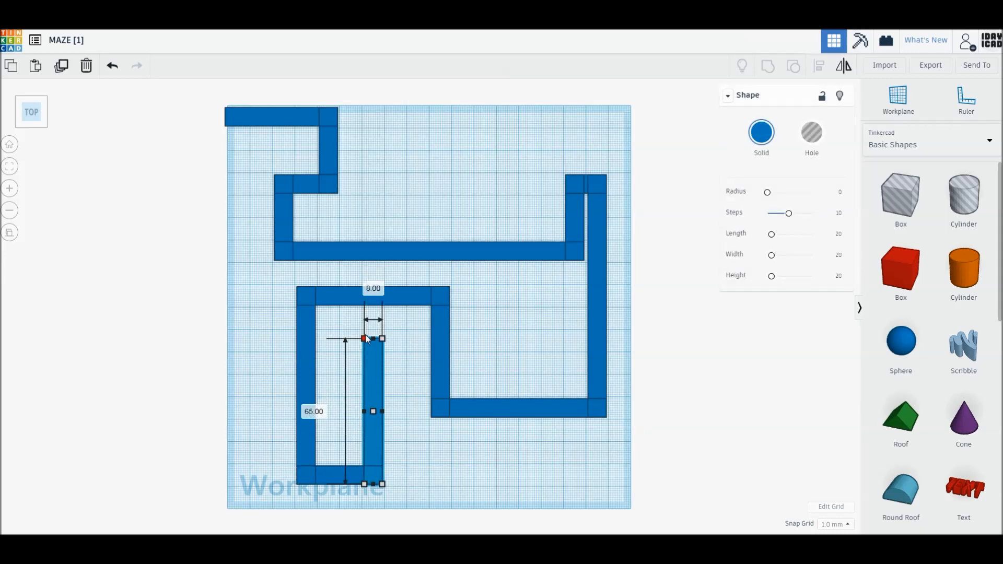
pyautogui.click(354, 326)
# Connect the inner leg's top to a second parallel leg that runs down to the workplane's bottom edge.
pyautogui.click(371, 344)
pyautogui.hotkey('ctrl', 'd')
pyautogui.moveTo(383, 485); pyautogui.dragTo(387, 511)
pyautogui.moveTo(447, 490); pyautogui.dragTo(477, 466, button='middle')
pyautogui.click(466, 456)
# Add an 88 by 8 mm horizontal segment along the workplane's bottom edge, starting at the second inner leg's lower end.
pyautogui.click(395, 404)
pyautogui.moveTo(406, 294); pyautogui.dragTo(594, 457)
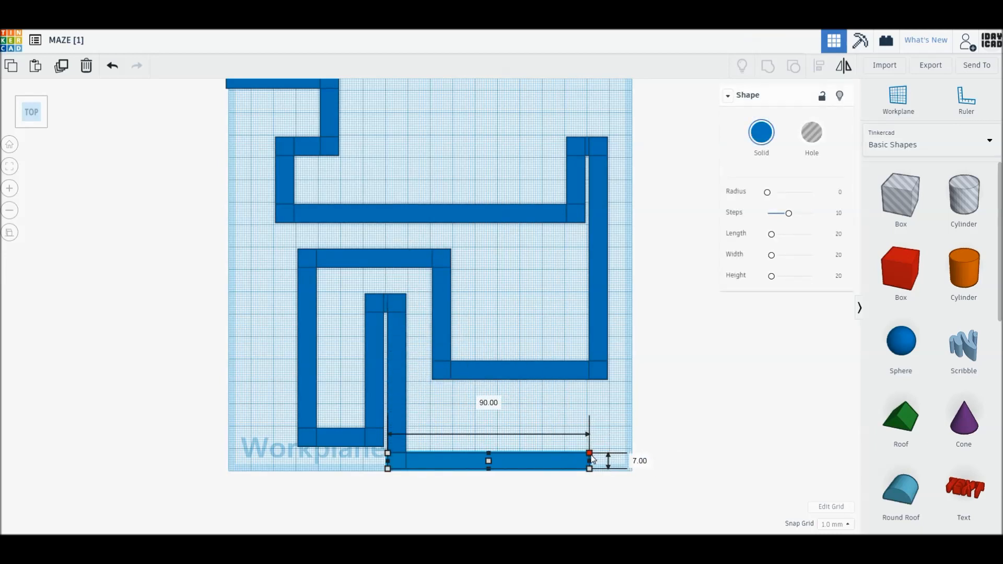
pyautogui.moveTo(591, 458); pyautogui.dragTo(586, 457)
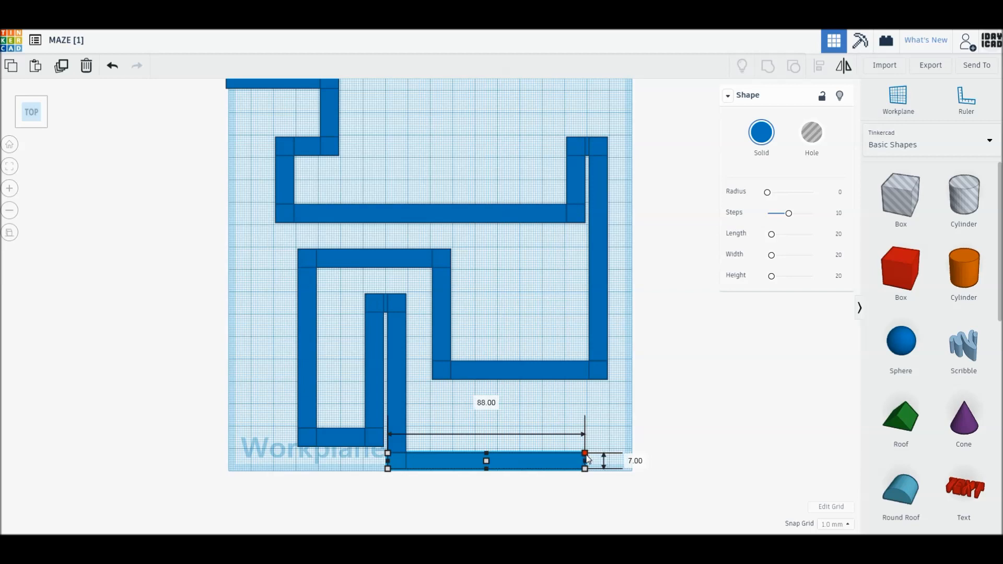
pyautogui.moveTo(585, 454); pyautogui.dragTo(587, 451)
pyautogui.click(620, 411)
pyautogui.moveTo(619, 410); pyautogui.dragTo(619, 445, button='middle')
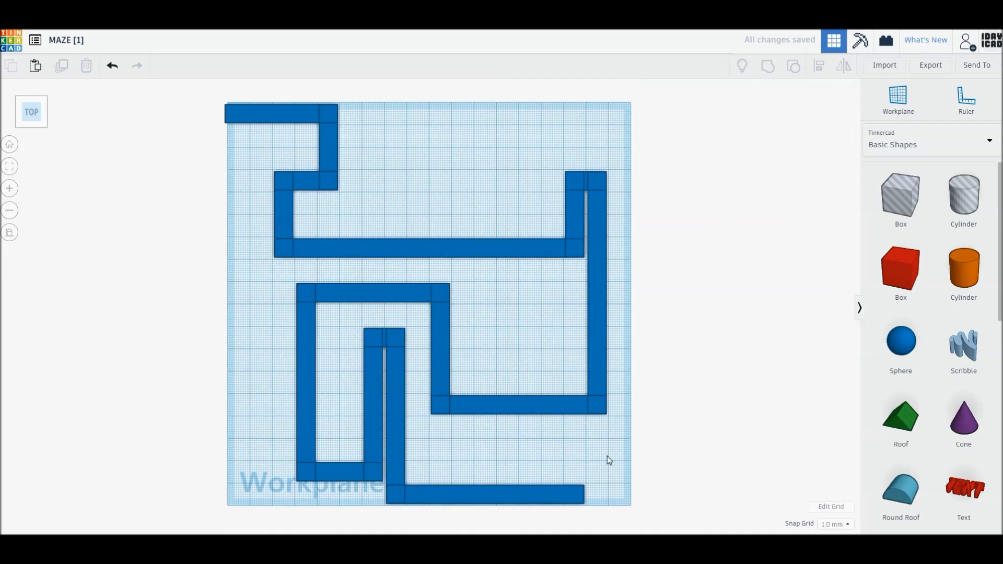
# Form a narrow upward U-turn with two parallel vertical legs at the right end of the bottom horizontal segment.
pyautogui.click(531, 493)
pyautogui.moveTo(386, 486); pyautogui.dragTo(565, 419)
pyautogui.moveTo(584, 503)
pyautogui.mouseDown()
pyautogui.moveTo(606, 436)
pyautogui.moveTo(587, 495)
pyautogui.mouseUp()
pyautogui.moveTo(593, 480); pyautogui.dragTo(593, 454, button='middle')
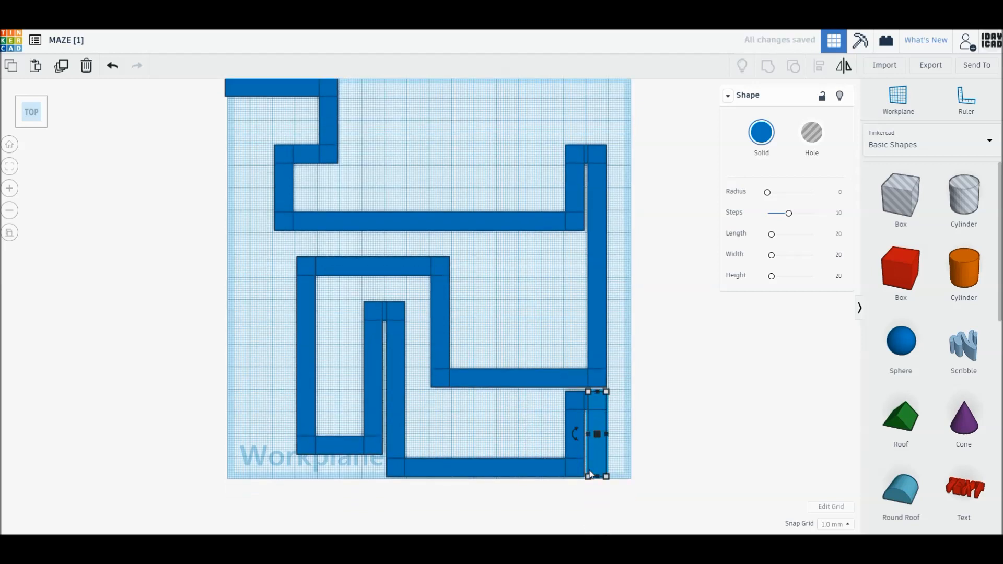
# Finish the blue path with a short, 8 mm wide exit segment reaching the workplane's right edge at the lower corner.
pyautogui.hotkey('ctrl', 'd')
pyautogui.moveTo(606, 392); pyautogui.dragTo(632, 461)
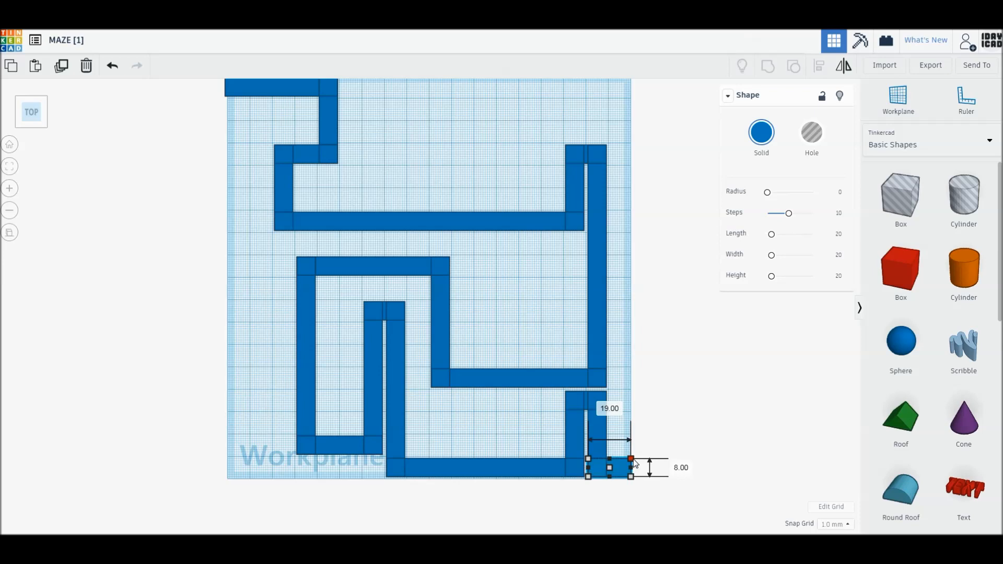
pyautogui.moveTo(649, 435); pyautogui.dragTo(650, 471, button='middle')
pyautogui.click(286, 158)
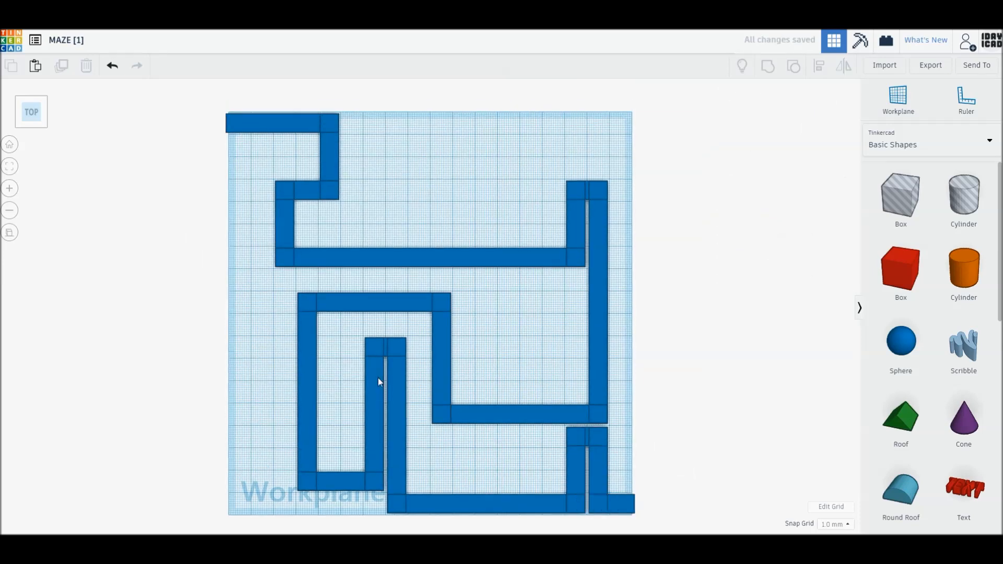
# Copy the vertical segment near the start and place it inside the first hook of the path, sized 28 mm tall.
pyautogui.click(306, 125)
pyautogui.click(289, 216)
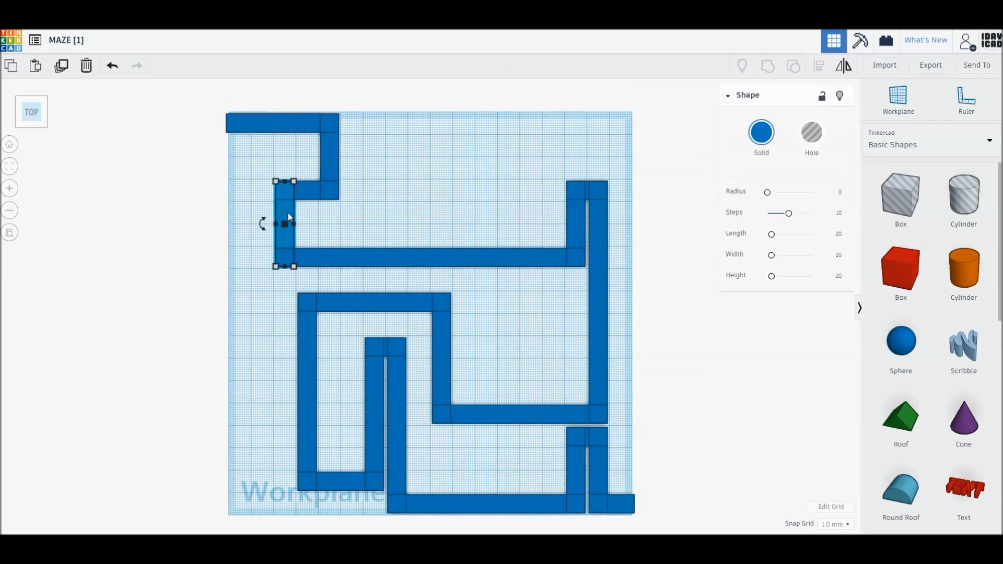
pyautogui.click(290, 211)
pyautogui.keyDown('alt'); pyautogui.moveTo(285, 237); pyautogui.dragTo(307, 184); pyautogui.keyUp('alt')
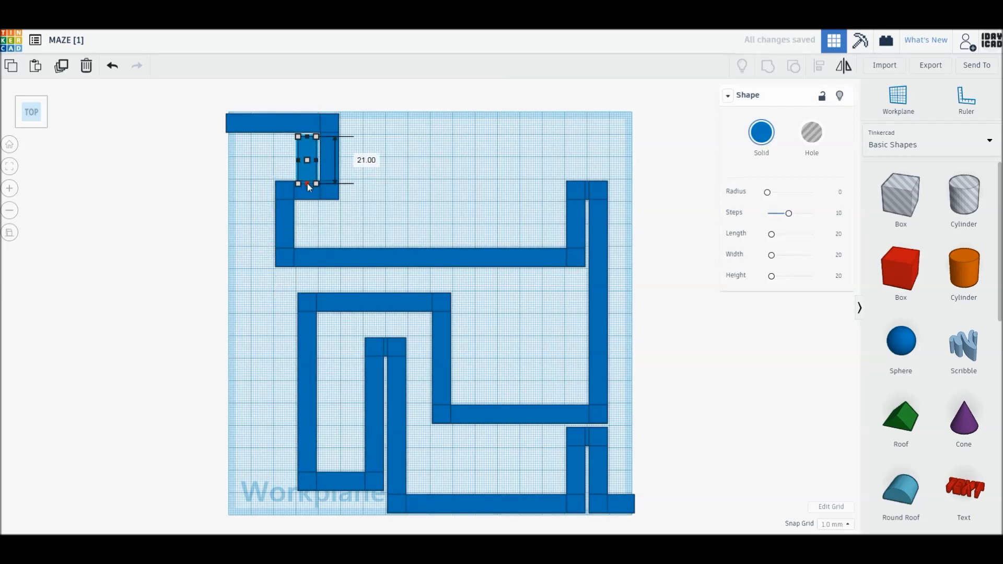
# Colour the copied segment inside the first hook red.
pyautogui.click(762, 132)
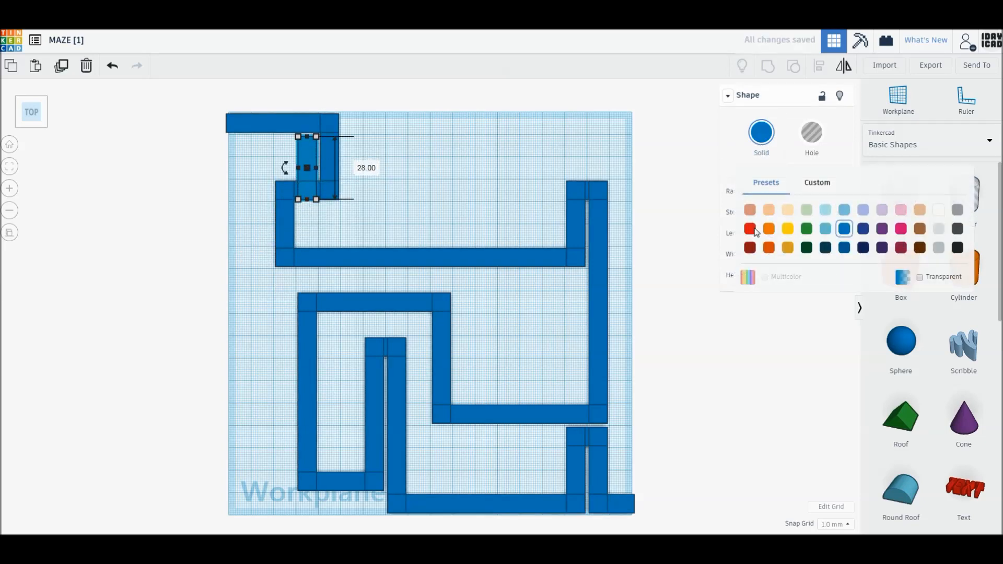
pyautogui.click(750, 208)
pyautogui.click(373, 188)
# Duplicate the red segment and reshape the copy into an 18 by 8 mm horizontal piece running left from its top.
pyautogui.click(312, 170)
pyautogui.hotkey('ctrl', 'd')
pyautogui.moveTo(298, 200); pyautogui.dragTo(273, 156)
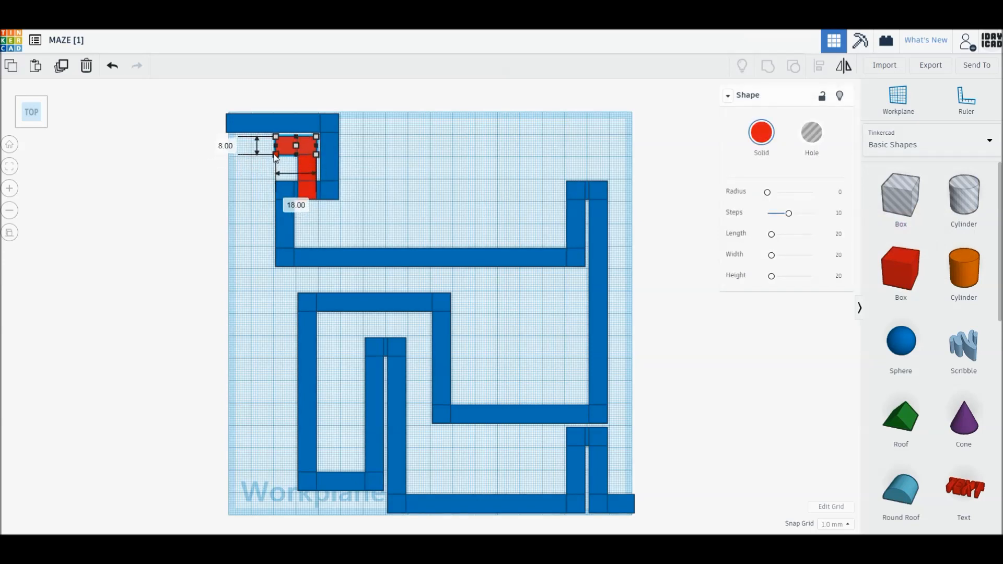
pyautogui.click(260, 186)
# Extend the red branch with two parallel, 8 mm wide vertical pieces joined at the bottom to form a small U-turn.
pyautogui.moveTo(285, 150); pyautogui.dragTo(285, 142, button='middle')
pyautogui.click(286, 143)
pyautogui.moveTo(316, 147); pyautogui.dragTo(293, 169)
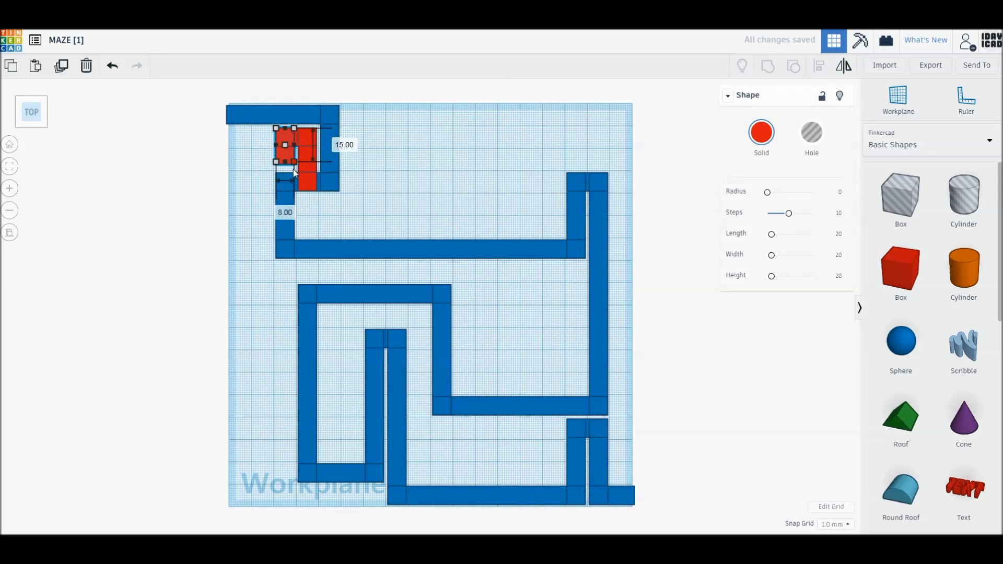
pyautogui.moveTo(275, 129)
pyautogui.mouseDown()
pyautogui.moveTo(254, 154)
pyautogui.moveTo(273, 134)
pyautogui.mouseUp()
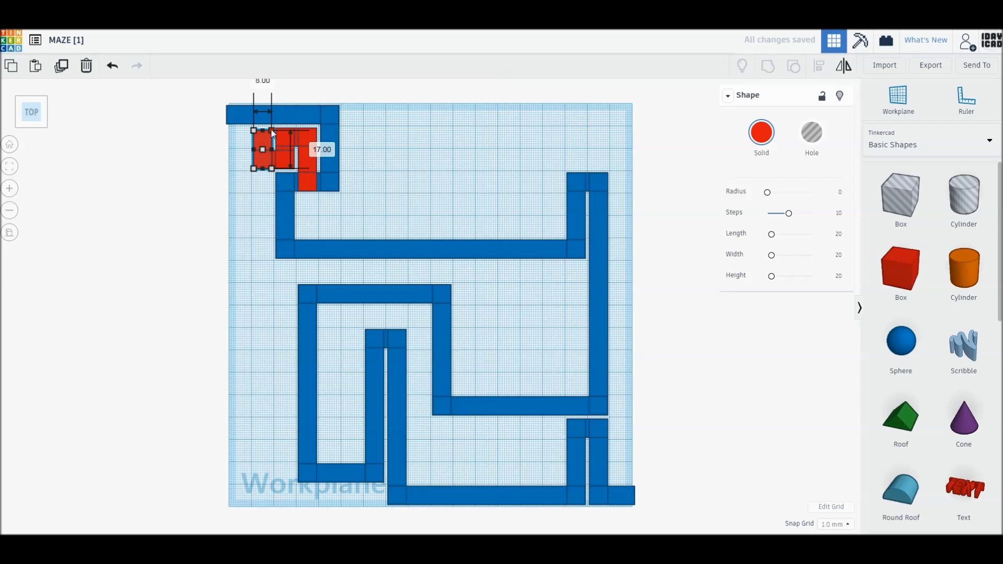
pyautogui.moveTo(275, 174); pyautogui.dragTo(276, 189, button='middle')
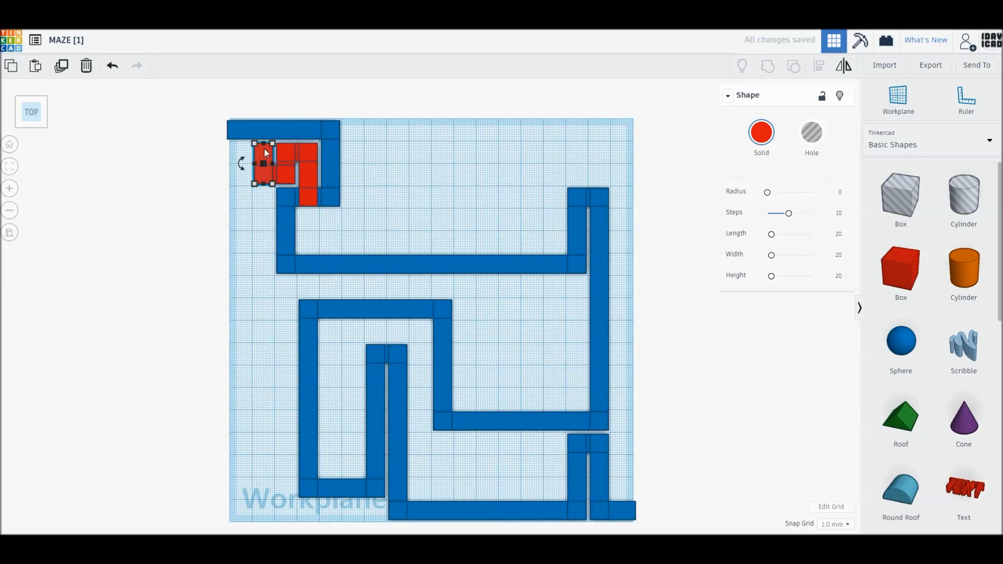
# Add an 18 by 8 mm red horizontal piece running left from the top of the small U-turn.
pyautogui.click(222, 195)
pyautogui.click(262, 156)
pyautogui.moveTo(255, 185); pyautogui.dragTo(234, 165)
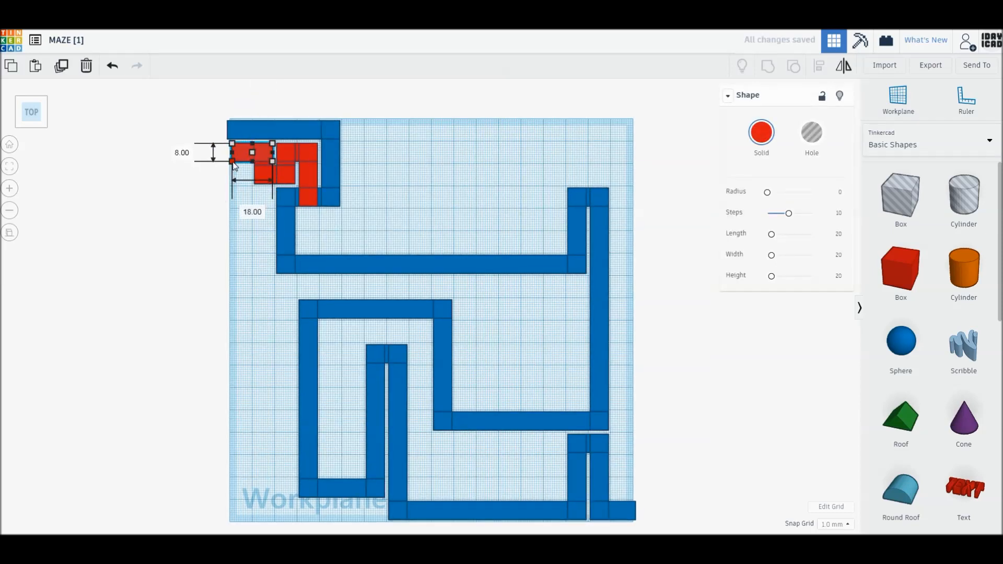
pyautogui.click(238, 176)
# Duplicate the last red piece and stretch the copy into a long vertical leg down the workplane's left edge.
pyautogui.click(246, 156)
pyautogui.moveTo(270, 227); pyautogui.dragTo(269, 206, button='middle')
pyautogui.hotkey('ctrl', 'd')
pyautogui.moveTo(272, 143); pyautogui.dragTo(250, 501)
pyautogui.moveTo(254, 502); pyautogui.dragTo(253, 474, button='middle')
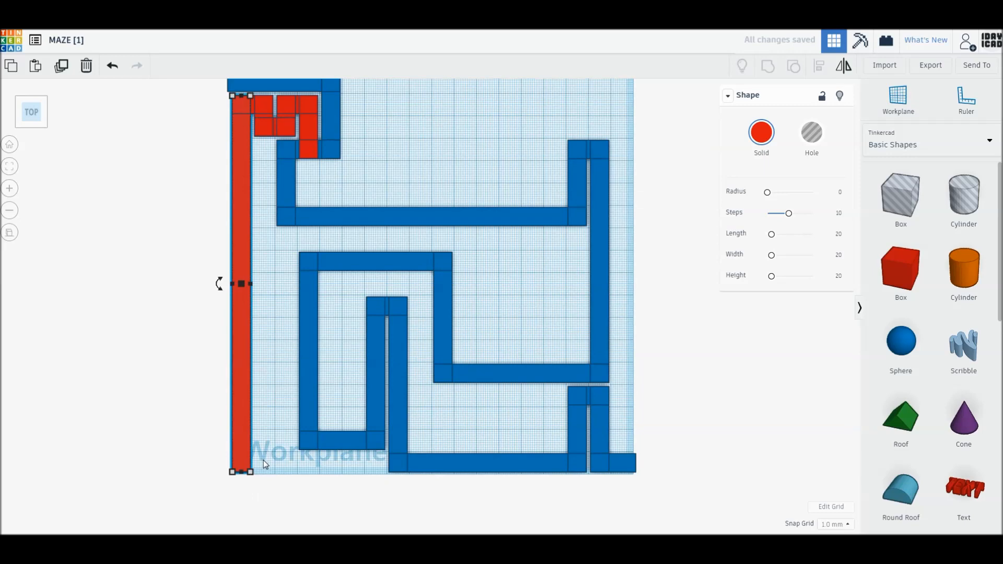
pyautogui.click(260, 466)
# Add a red horizontal segment along the workplane's bottom edge, from the long leg to just short of the blue path.
pyautogui.click(241, 449)
pyautogui.hotkey('ctrl', 'd')
pyautogui.moveTo(250, 97); pyautogui.dragTo(389, 466)
pyautogui.click(301, 202)
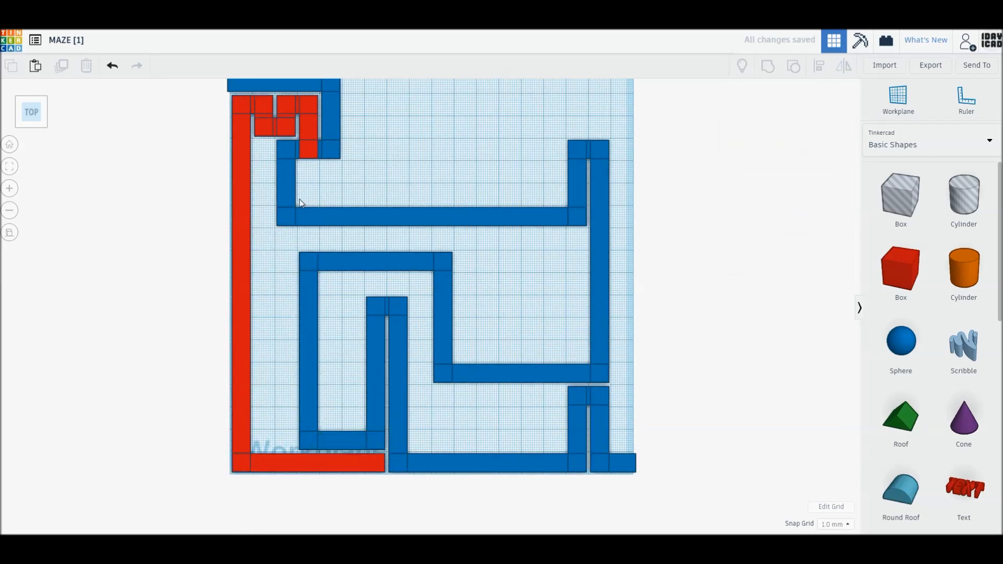
# Start a second red branch with an 8 mm wide horizontal piece running left from the first red segment's lower end.
pyautogui.moveTo(345, 195); pyautogui.dragTo(341, 211, button='middle')
pyautogui.click(305, 144)
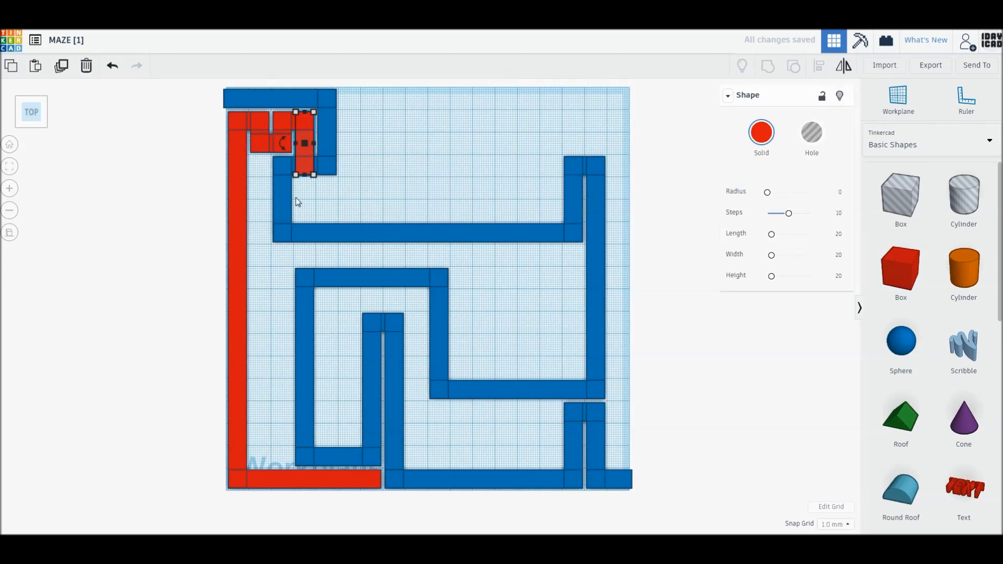
pyautogui.moveTo(296, 112); pyautogui.dragTo(252, 158)
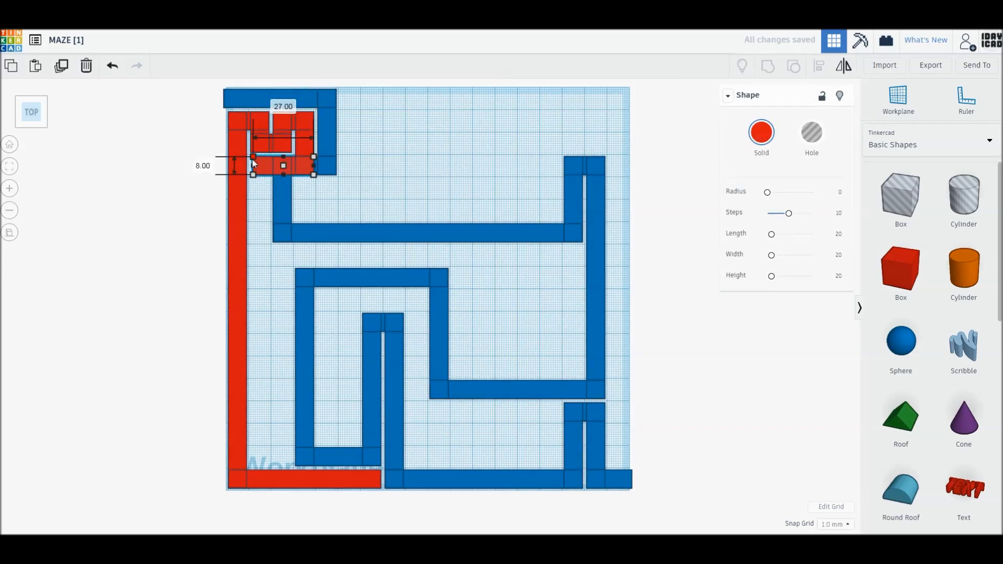
# Extend the second red branch down a long vertical leg, across a bottom connector, and back up a parallel leg.
pyautogui.moveTo(313, 174); pyautogui.dragTo(268, 465)
pyautogui.moveTo(266, 166); pyautogui.dragTo(274, 246)
pyautogui.click(322, 409)
# Add a long red horizontal run below the upper blue run and a short vertical turn down at its right end.
pyautogui.click(282, 449)
pyautogui.moveTo(292, 466); pyautogui.dragTo(583, 266)
pyautogui.click(560, 277)
pyautogui.click(552, 259)
pyautogui.hotkey('ctrl', 'd')
pyautogui.moveTo(273, 265); pyautogui.dragTo(564, 286)
pyautogui.click(561, 299)
# Continue the red branch with a horizontal segment back to the left and a vertical segment down beside the blue leg.
pyautogui.click(570, 277)
pyautogui.hotkey('ctrl', 'd')
pyautogui.moveTo(564, 249); pyautogui.dragTo(452, 271)
pyautogui.click(584, 288)
pyautogui.click(577, 282)
pyautogui.hotkey('ctrl', 'd')
pyautogui.moveTo(582, 286); pyautogui.dragTo(469, 376)
pyautogui.click(481, 349)
# Add a red horizontal dead end running right from the vertical segment's lower end, just above the blue run.
pyautogui.click(465, 304)
pyautogui.hotkey('ctrl', 'd')
pyautogui.moveTo(471, 271); pyautogui.dragTo(584, 362)
pyautogui.click(642, 340)
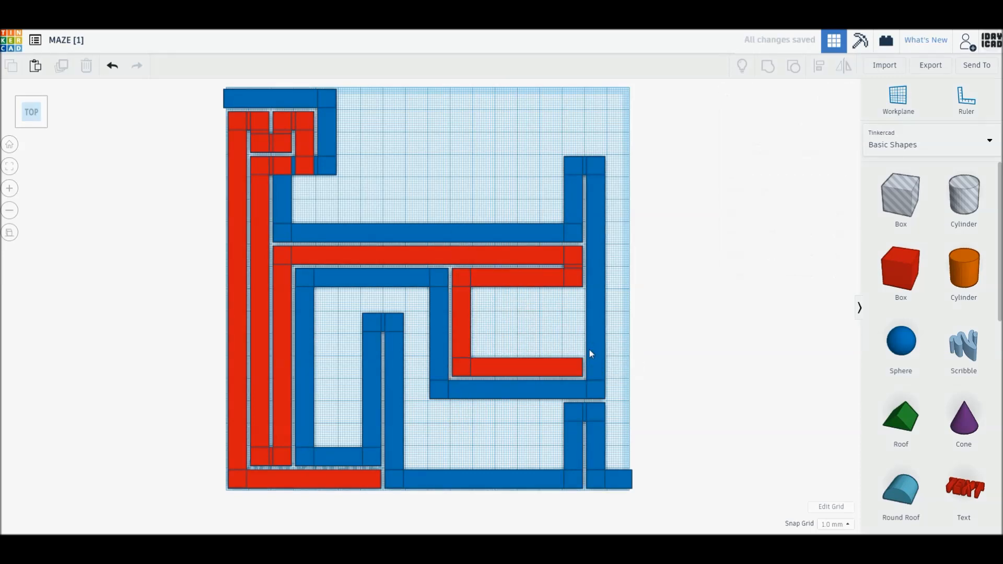
# Start a new red branch from the long right blue leg with a horizontal segment and a vertical piece rising from its left end.
pyautogui.click(560, 363)
pyautogui.hotkey('ctrl', 'd')
pyautogui.moveTo(568, 373); pyautogui.dragTo(493, 291)
# Turn the inner red branch down a second short vertical piece and add a 38 by 8 mm horizontal segment running right.
pyautogui.hotkey('ctrl', 'd')
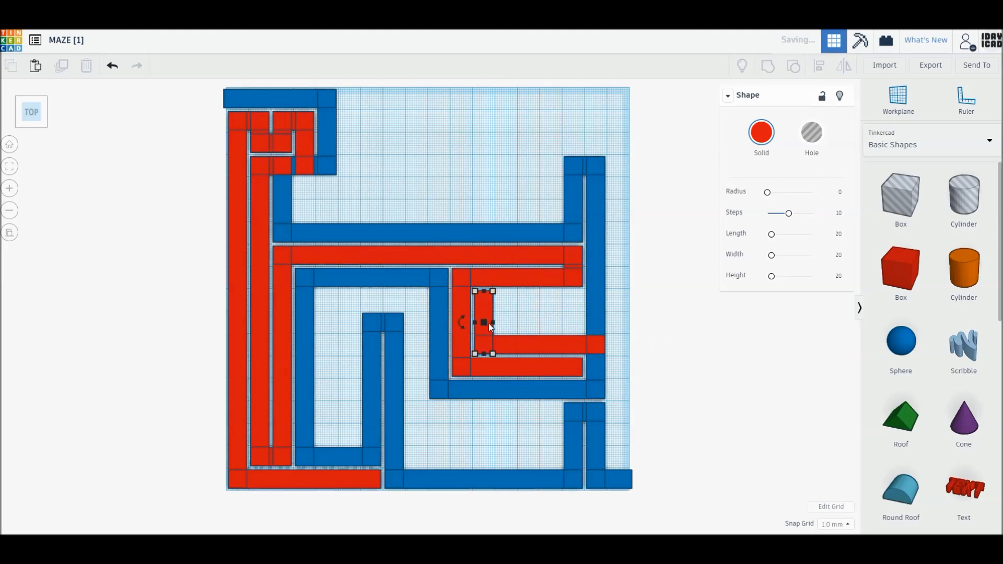
pyautogui.moveTo(493, 354); pyautogui.dragTo(499, 330)
pyautogui.click(512, 328)
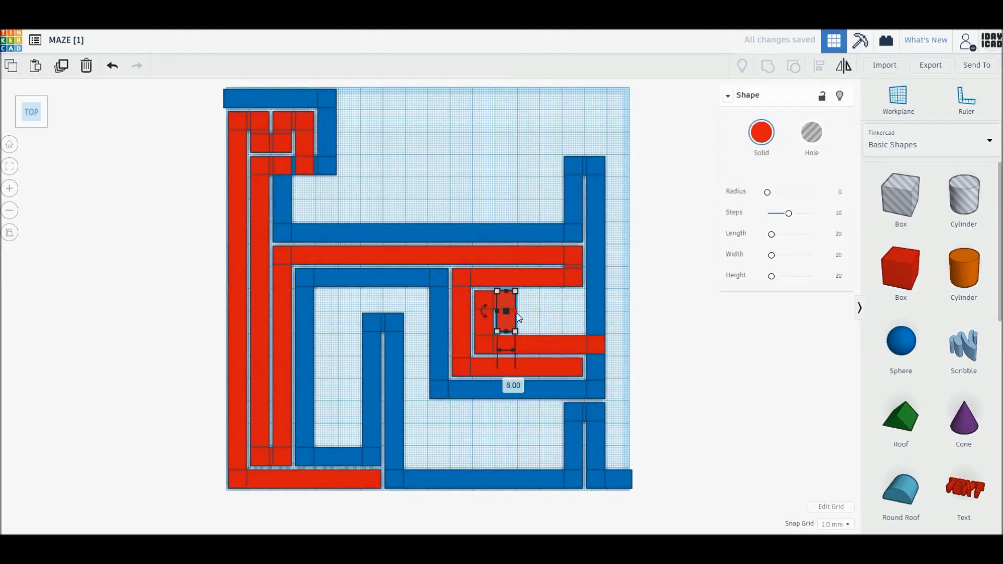
pyautogui.moveTo(516, 324); pyautogui.dragTo(582, 320)
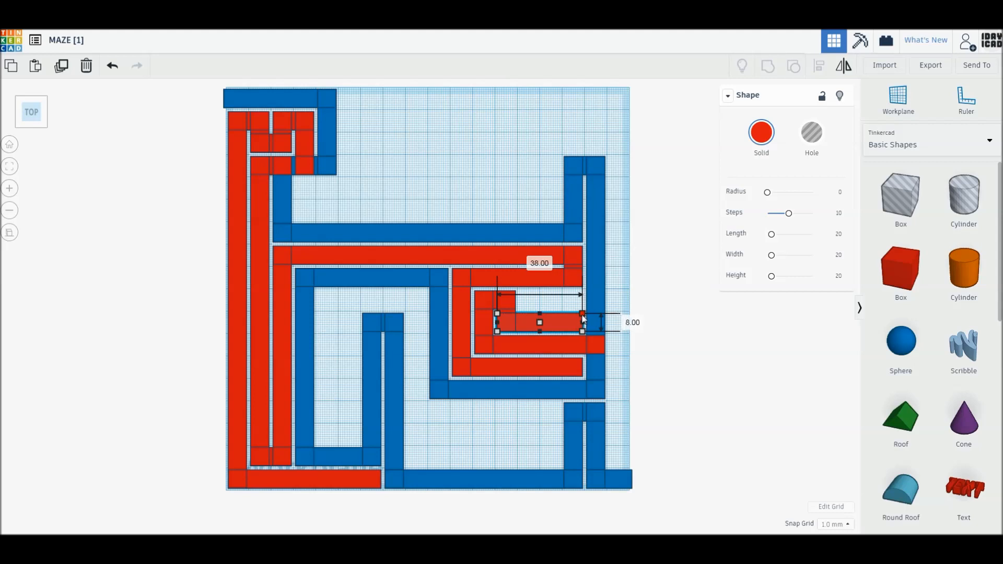
# Close the inner red spiral with a short vertical piece rising at the right end and a horizontal dead end running left.
pyautogui.click(504, 319)
pyautogui.moveTo(503, 319); pyautogui.dragTo(565, 290)
pyautogui.press('Escape')
pyautogui.click(575, 314)
pyautogui.moveTo(566, 333); pyautogui.dragTo(519, 309)
pyautogui.click(640, 329)
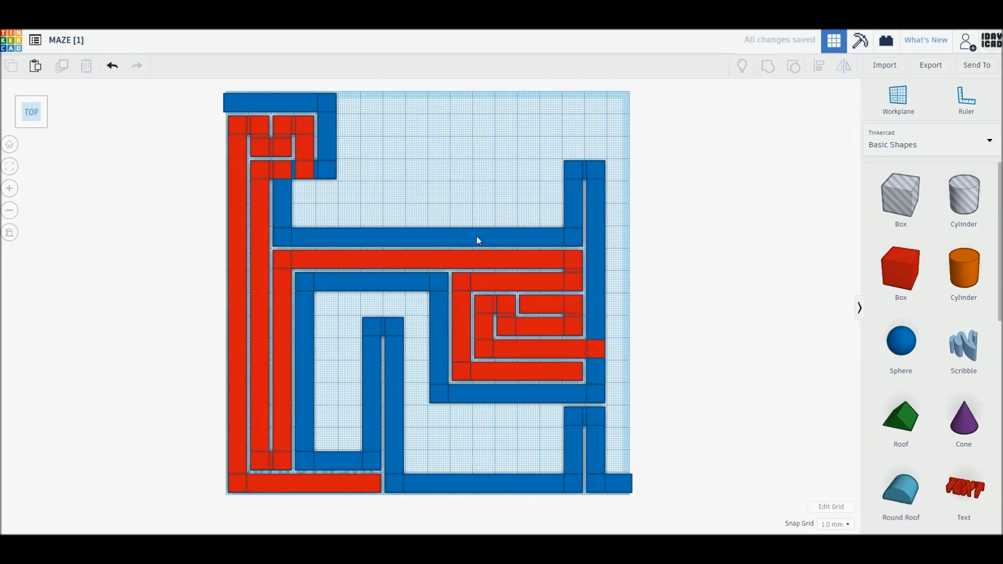
# Start a red branch above the long blue run with a horizontal segment and a vertical piece rising to the workplane's upper edge.
pyautogui.click(553, 266)
pyautogui.click(551, 284)
pyautogui.moveTo(541, 288); pyautogui.dragTo(467, 94)
pyautogui.hotkey('ctrl', 'd')
pyautogui.moveTo(484, 127); pyautogui.dragTo(483, 179, button='middle')
pyautogui.moveTo(468, 146); pyautogui.dragTo(471, 146)
pyautogui.click(522, 179)
pyautogui.click(459, 240)
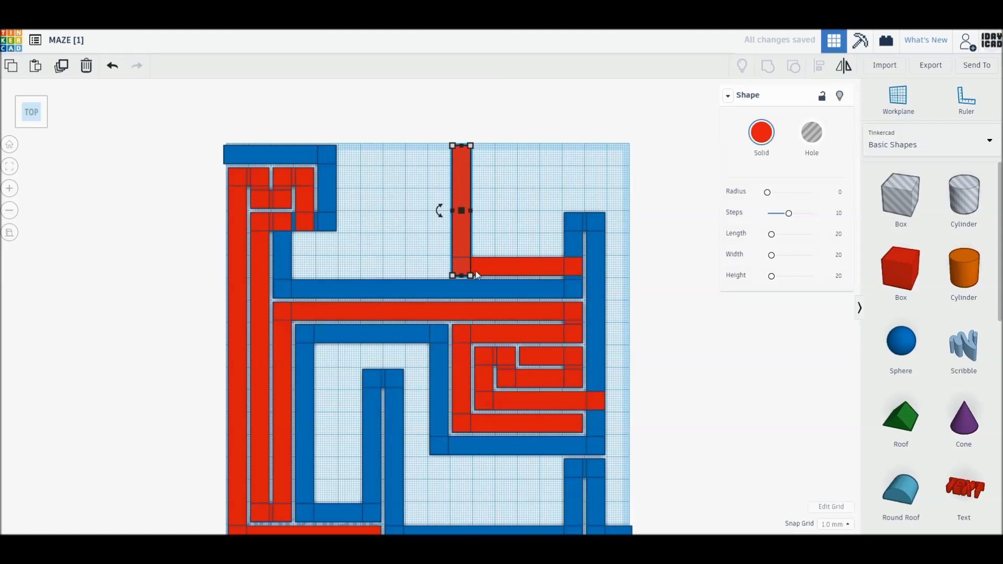
# Extend the red branch along the workplane's upper edge to the right corner and down the right edge, stopping above the blue exit.
pyautogui.hotkey('ctrl', 'd')
pyautogui.moveTo(470, 275); pyautogui.dragTo(627, 164)
pyautogui.click(603, 176)
pyautogui.click(597, 158)
pyautogui.moveTo(582, 190); pyautogui.dragTo(581, 164, button='middle')
pyautogui.hotkey('ctrl', 'd')
pyautogui.moveTo(452, 137); pyautogui.dragTo(609, 496)
pyautogui.moveTo(664, 465); pyautogui.dragTo(667, 441, button='middle')
pyautogui.click(698, 424)
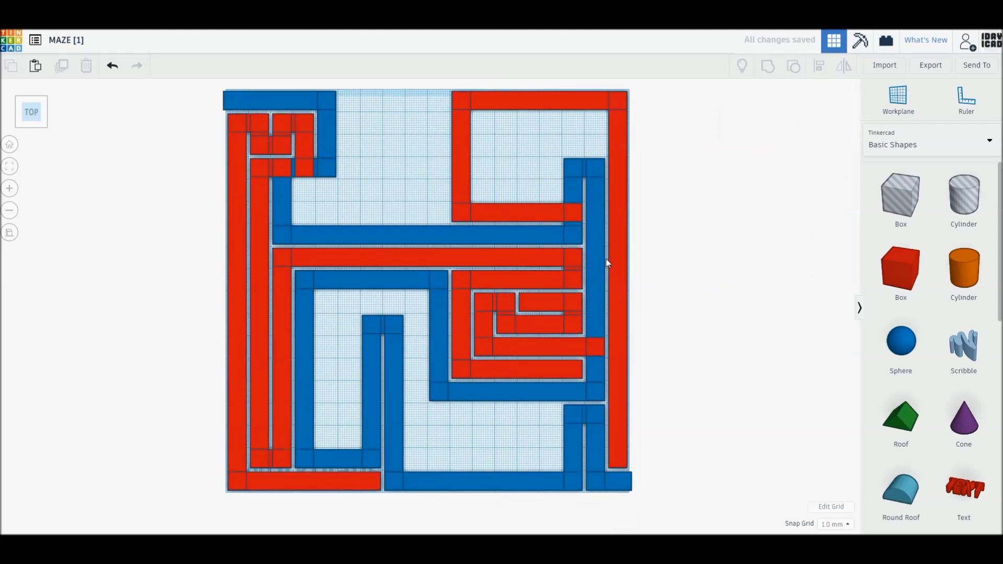
# Start another red branch with a vertical piece rising from the upper blue run and a 38 by 8 mm horizontal segment running left.
pyautogui.click(464, 192)
pyautogui.hotkey('ctrl', 'd')
pyautogui.moveTo(458, 184); pyautogui.dragTo(439, 204)
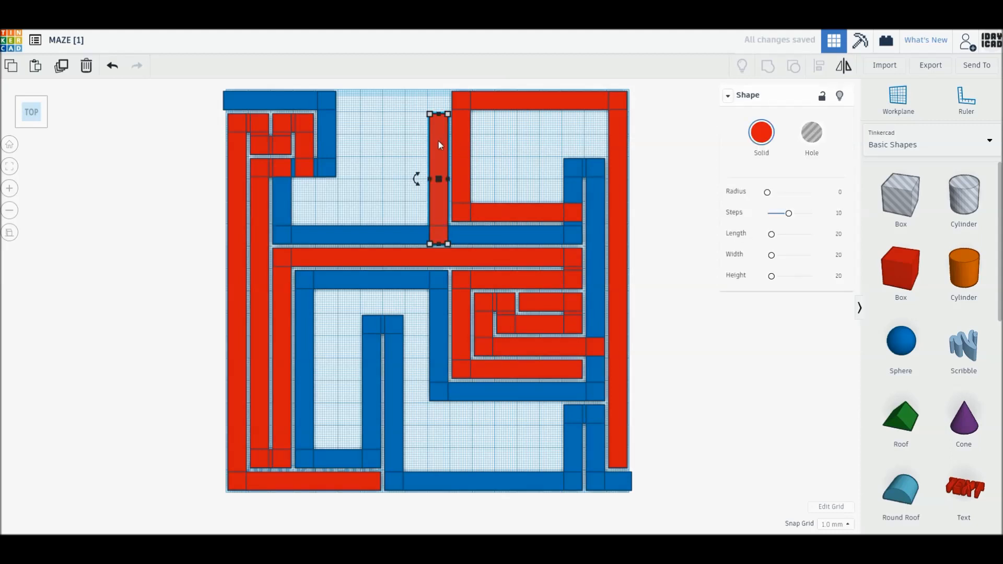
pyautogui.moveTo(429, 244); pyautogui.dragTo(364, 134)
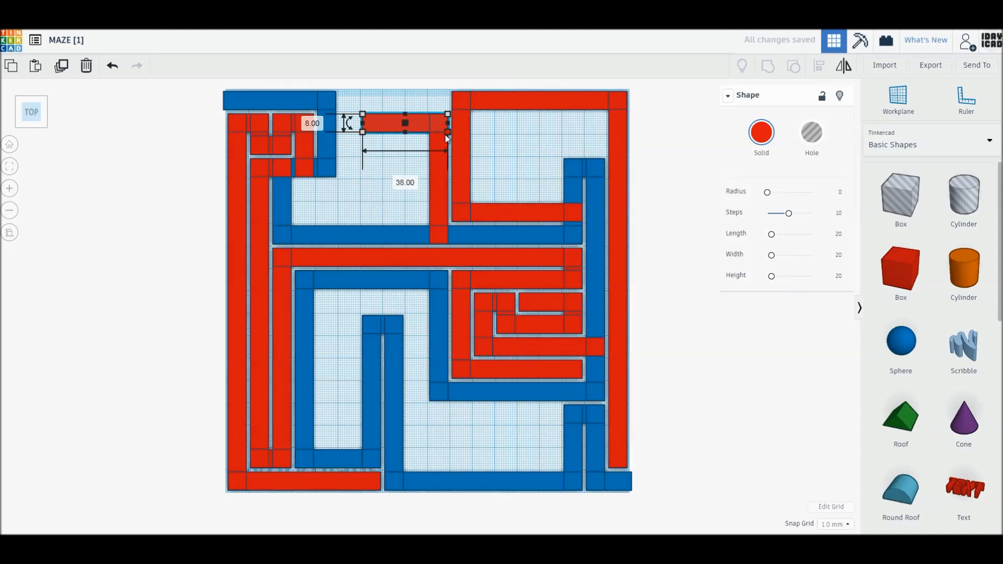
# Turn the new red branch down at its left end and add a short horizontal piece running right at the bottom.
pyautogui.moveTo(447, 134); pyautogui.dragTo(380, 200)
pyautogui.press('Delete')
pyautogui.click(387, 128)
pyautogui.hotkey('ctrl', 'd')
pyautogui.click(387, 194)
pyautogui.click(377, 189)
pyautogui.hotkey('ctrl', 'd')
pyautogui.moveTo(381, 115); pyautogui.dragTo(403, 184)
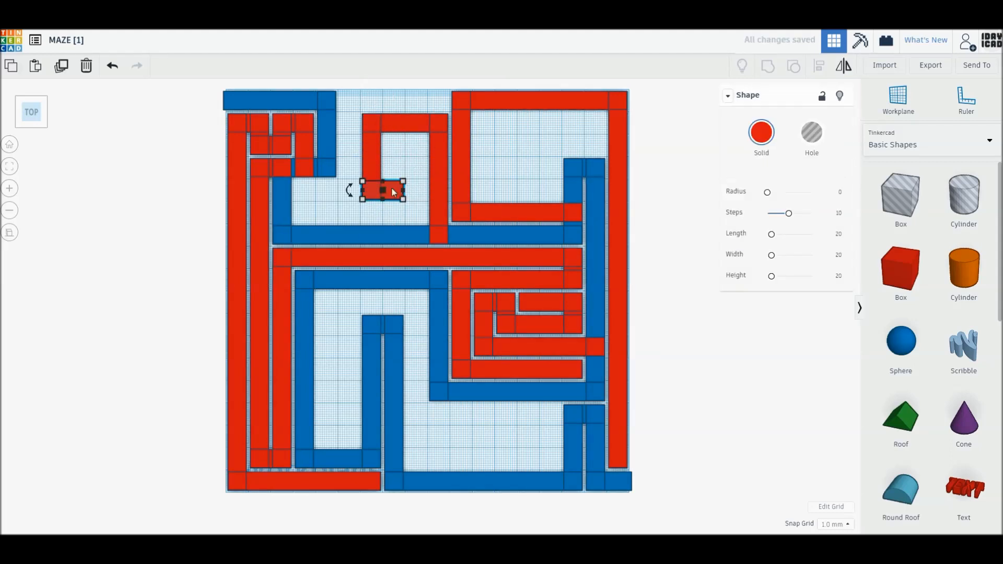
# Wind the red branch up, right and down inside the spiral, and run a horizontal segment left just above the blue run.
pyautogui.moveTo(364, 181); pyautogui.dragTo(385, 136)
pyautogui.moveTo(403, 199); pyautogui.dragTo(408, 222)
pyautogui.hotkey('ctrl', 'd')
pyautogui.moveTo(407, 137); pyautogui.dragTo(297, 204)
# Turn the red branch up at its left end, back right, and up beside the blue entrance leg to the upper edge.
pyautogui.moveTo(425, 204); pyautogui.dragTo(314, 185)
pyautogui.moveTo(314, 221); pyautogui.dragTo(356, 200)
pyautogui.moveTo(296, 183); pyautogui.dragTo(341, 92)
pyautogui.moveTo(355, 109); pyautogui.dragTo(353, 151, button='middle')
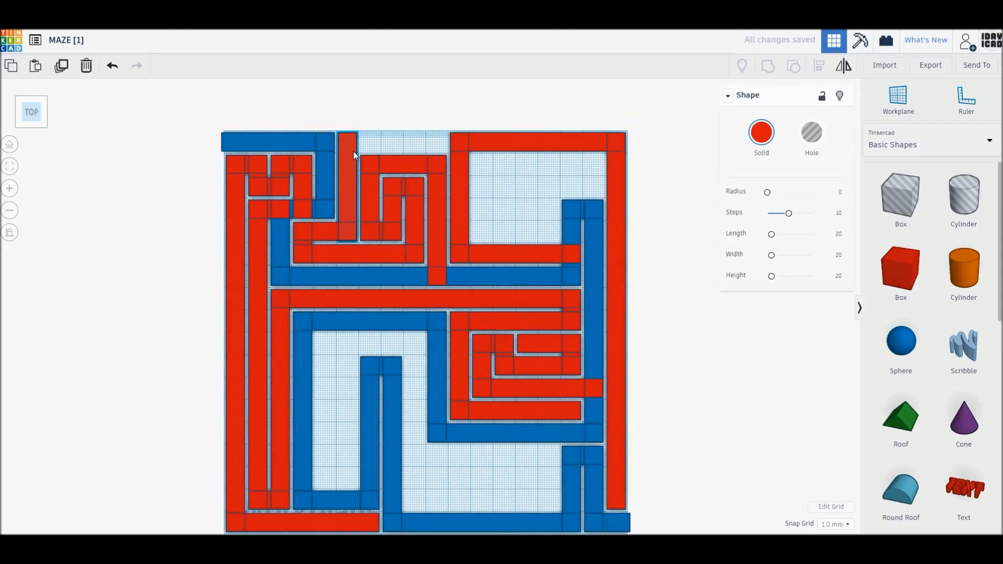
# Close the red branch with a 48 by 8 mm horizontal dead end running right along the workplane's upper edge.
pyautogui.click(366, 138)
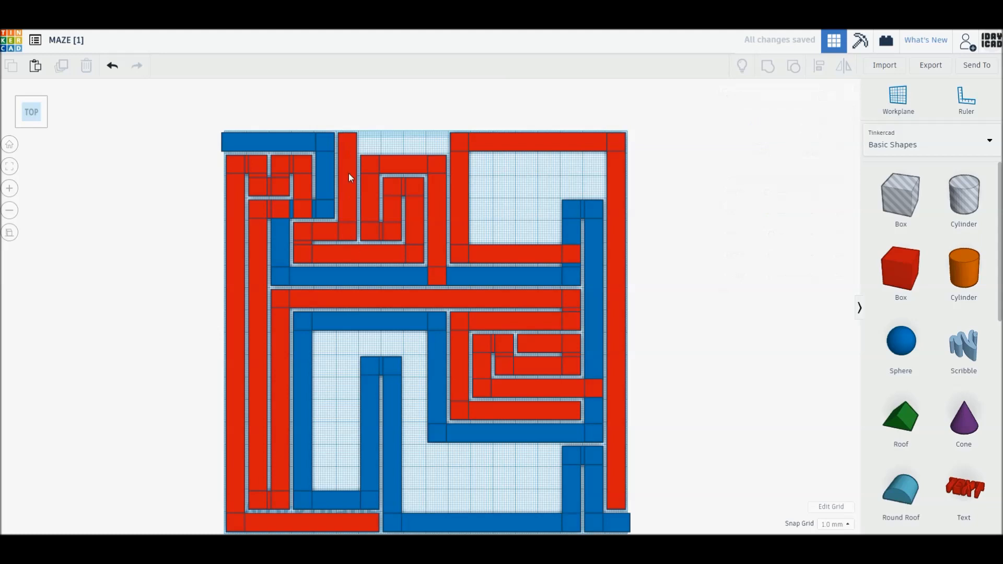
pyautogui.click(353, 238)
pyautogui.moveTo(355, 241); pyautogui.dragTo(446, 152)
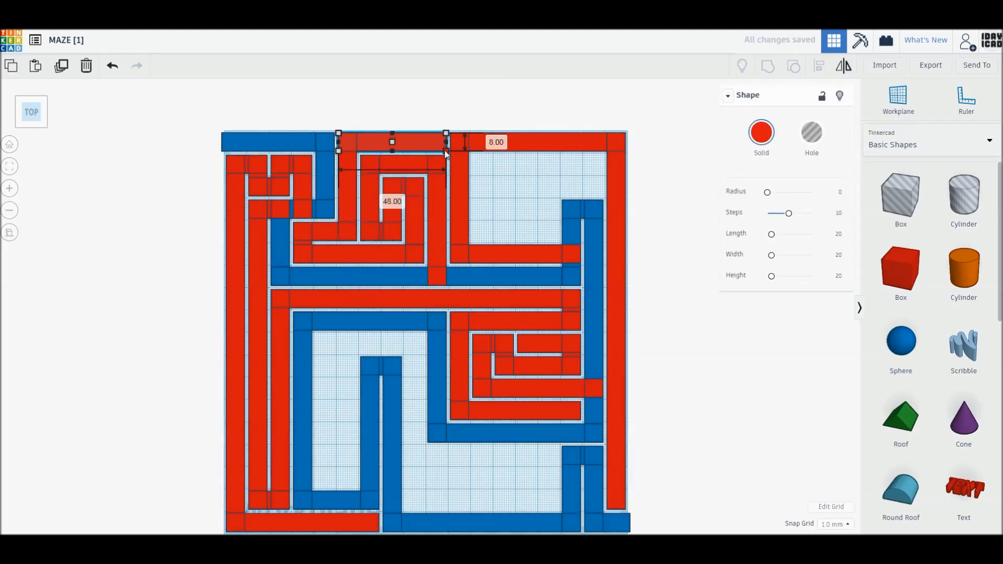
pyautogui.click(485, 184)
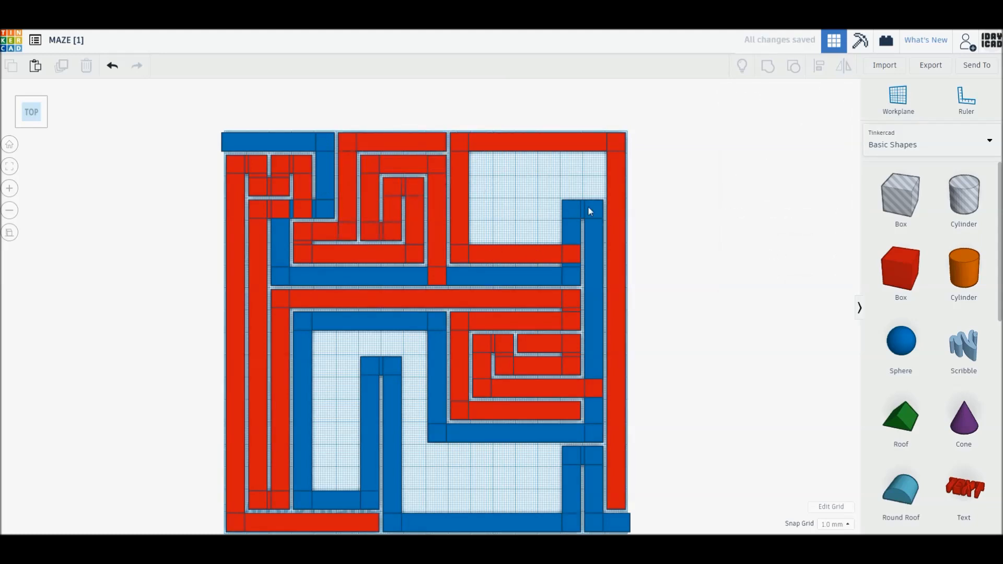
# Add a red horizontal segment below the upper-right edge run, with a vertical piece going down from its left end.
pyautogui.click(581, 141)
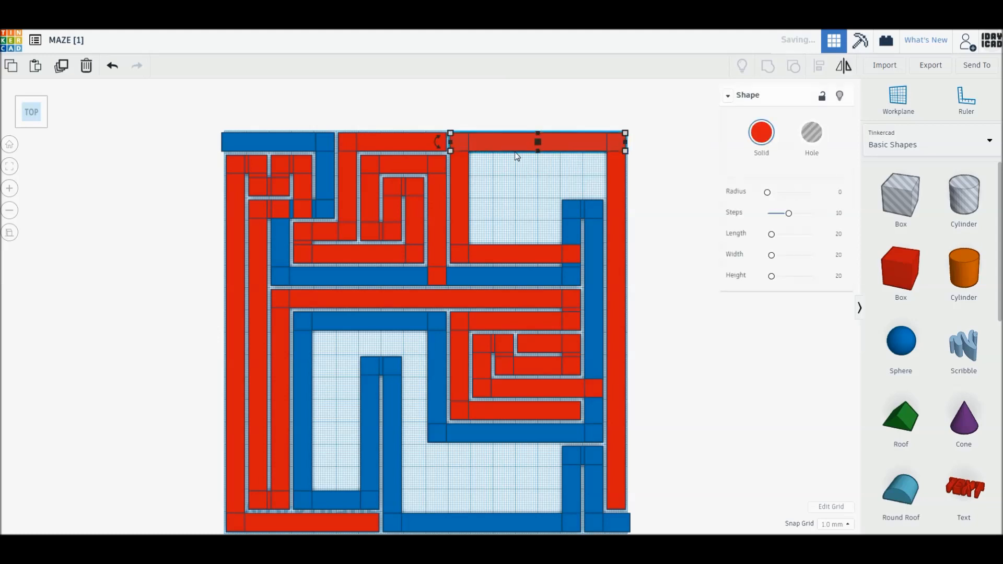
pyautogui.moveTo(504, 152); pyautogui.dragTo(472, 166)
pyautogui.click(490, 182)
pyautogui.click(497, 167)
pyautogui.hotkey('ctrl', 'd')
pyautogui.moveTo(625, 173); pyautogui.dragTo(490, 238)
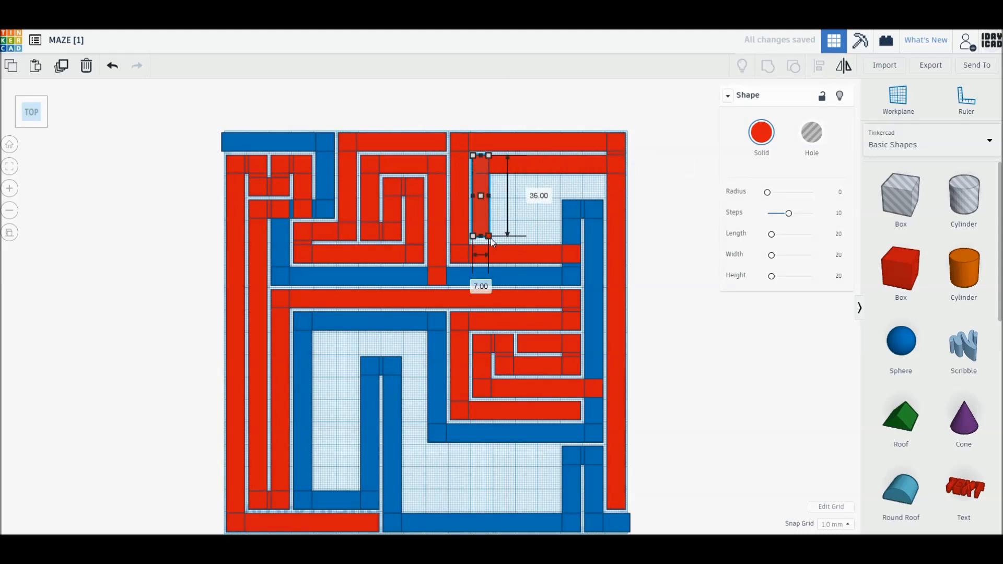
pyautogui.click(490, 240)
# Continue the upper-right red spiral with a horizontal segment running right, a short piece rising, and a horizontal segment running back left.
pyautogui.click(491, 161)
pyautogui.moveTo(492, 161); pyautogui.dragTo(551, 215)
pyautogui.moveTo(473, 223); pyautogui.dragTo(542, 202)
pyautogui.hotkey('ctrl', 'd')
pyautogui.moveTo(540, 240); pyautogui.dragTo(495, 218)
pyautogui.press('Escape')
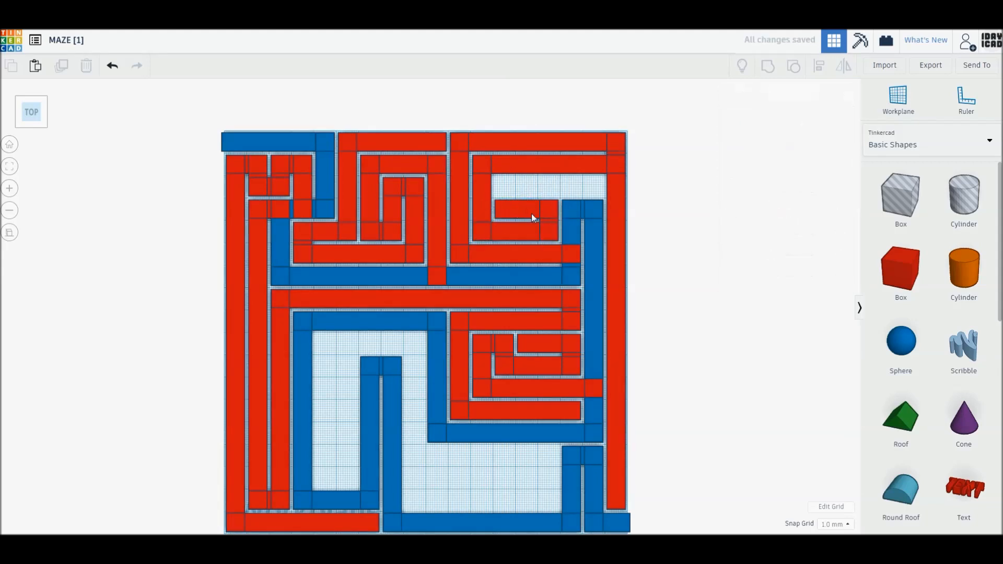
# Finish the upper-right spiral with a short vertical piece rising at the left and a horizontal dead end running right over the blue peak.
pyautogui.click(531, 214)
pyautogui.moveTo(558, 200); pyautogui.dragTo(514, 177)
pyautogui.hotkey('ctrl', 'd')
pyautogui.moveTo(514, 219); pyautogui.dragTo(603, 197)
pyautogui.moveTo(591, 262); pyautogui.dragTo(621, 227, button='middle')
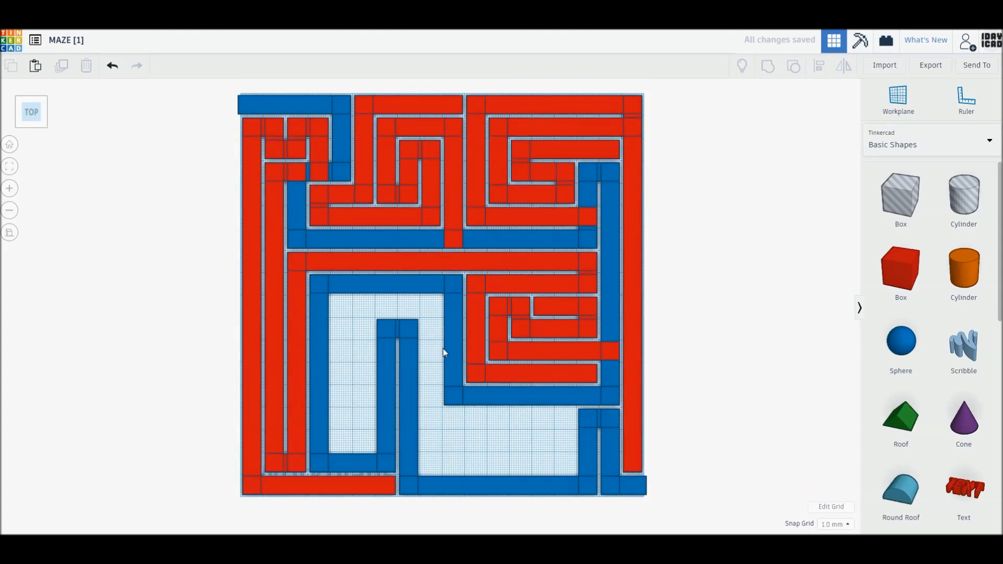
# Start a red branch inside the central blue arch with a horizontal segment and an 8 by 68 mm vertical piece down its left side.
pyautogui.click(531, 285)
pyautogui.hotkey('ctrl', 'd')
pyautogui.moveTo(557, 292); pyautogui.dragTo(351, 449)
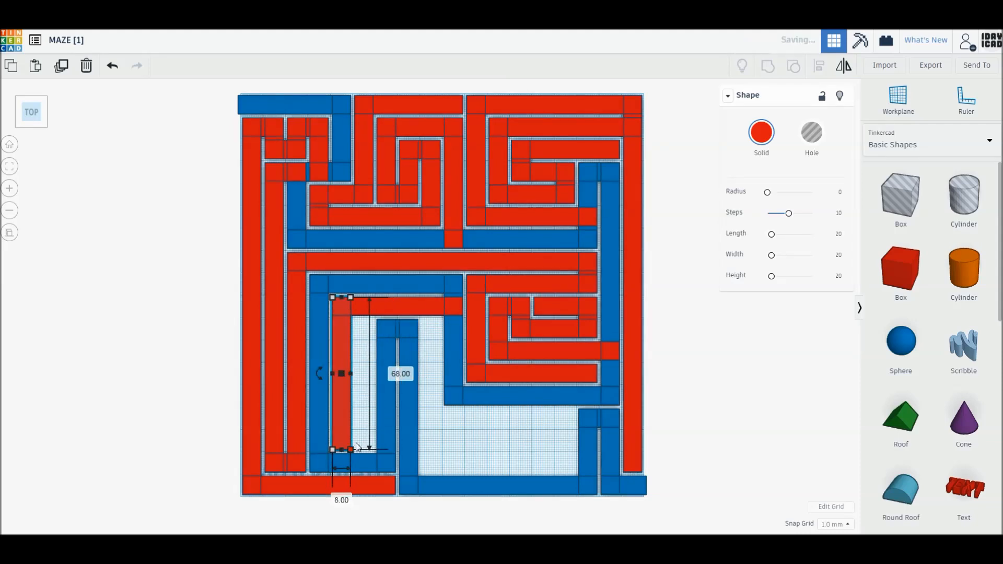
# Turn the arch's red branch right at the bottom with a short piece and add a vertical dead end rising beside the blue leg.
pyautogui.click(363, 360)
pyautogui.click(344, 334)
pyautogui.hotkey('ctrl', 'd')
pyautogui.moveTo(350, 298); pyautogui.dragTo(355, 319)
pyautogui.click(472, 437)
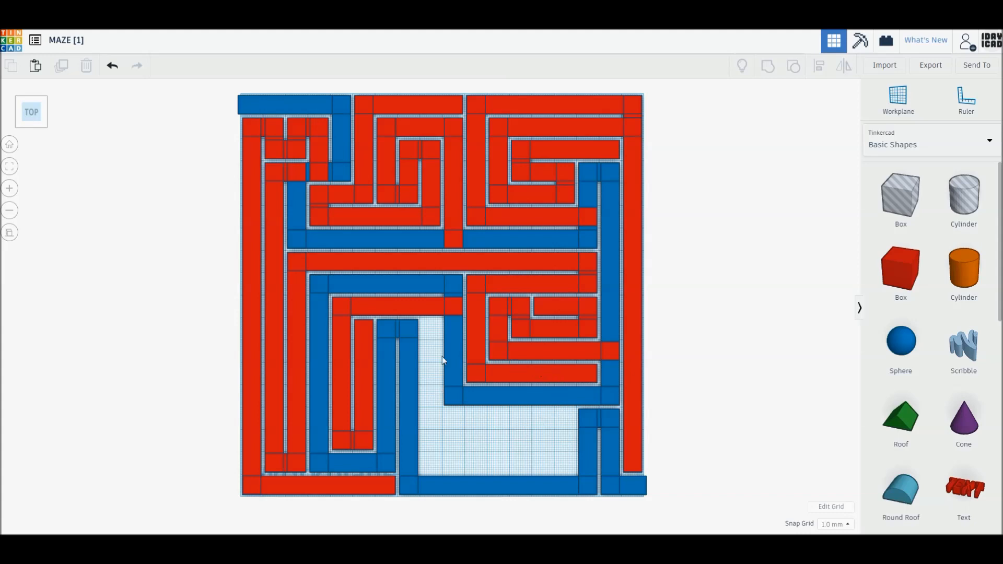
# Start a red branch from the top of the inner blue peak with a short horizontal piece and a long vertical piece going down.
pyautogui.click(435, 312)
pyautogui.click(509, 309)
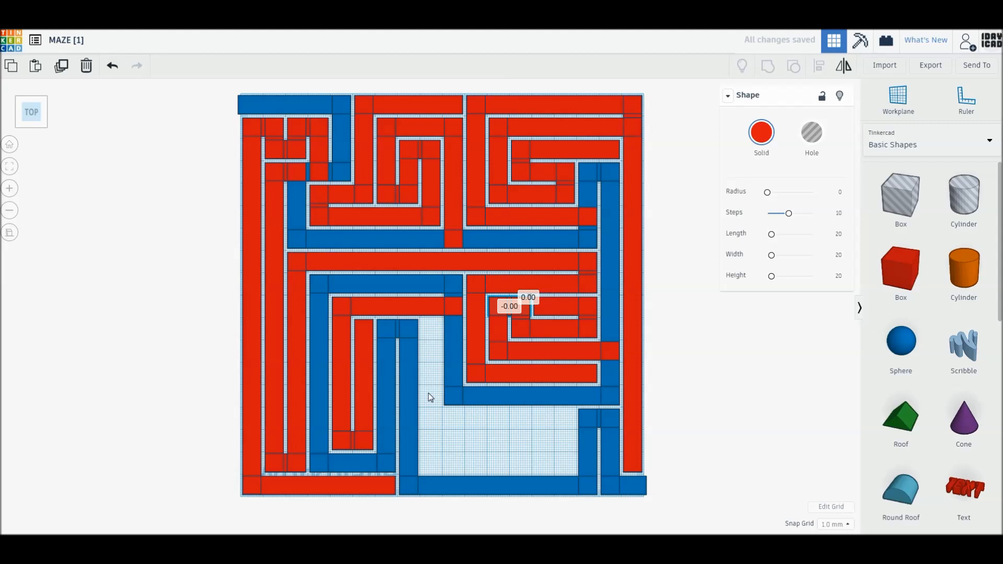
pyautogui.moveTo(507, 310); pyautogui.dragTo(422, 472)
pyautogui.click(435, 362)
pyautogui.click(427, 332)
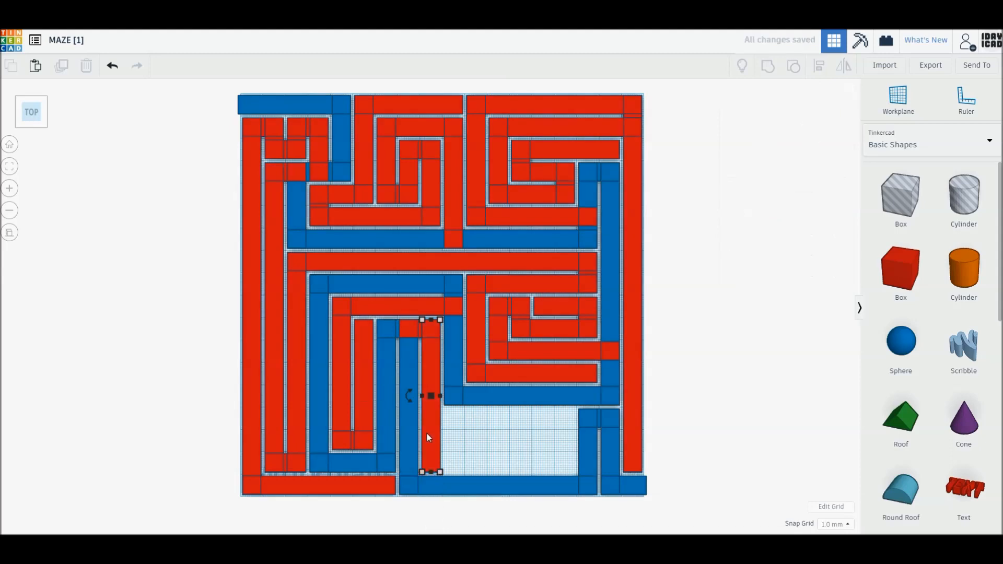
# Extend the branch right with a horizontal segment above the lower blue run and a short vertical piece rising at its end.
pyautogui.moveTo(440, 319); pyautogui.dragTo(576, 455)
pyautogui.hotkey('ctrl', 'd')
pyautogui.moveTo(422, 454); pyautogui.dragTo(558, 430)
pyautogui.hotkey('ctrl', 'd')
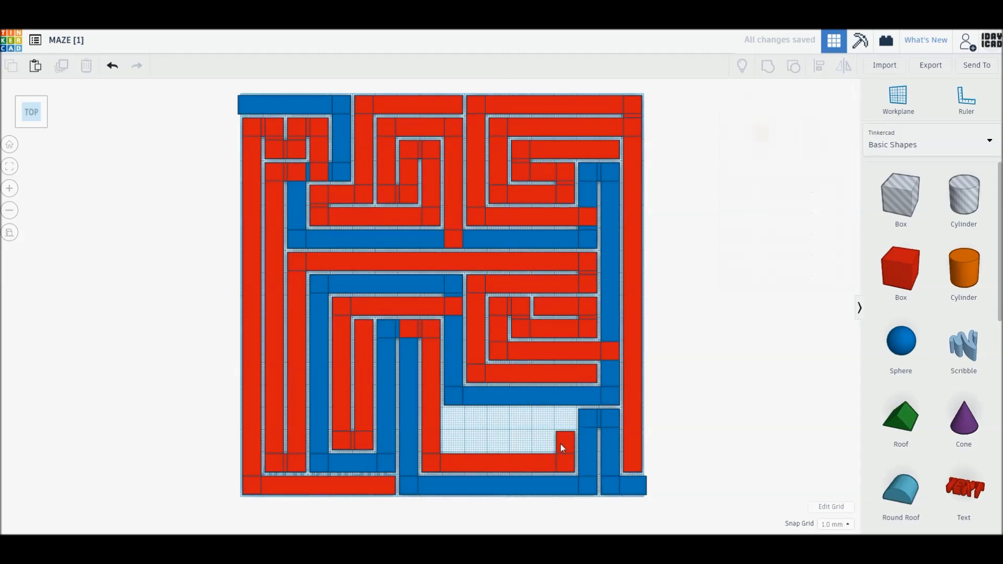
# Fill the remaining lower gap with a horizontal segment running left, a short rising piece and a 58 by 8 mm dead end running right.
pyautogui.moveTo(558, 475); pyautogui.dragTo(443, 450)
pyautogui.moveTo(575, 432); pyautogui.dragTo(463, 409)
pyautogui.moveTo(463, 449); pyautogui.dragTo(575, 429)
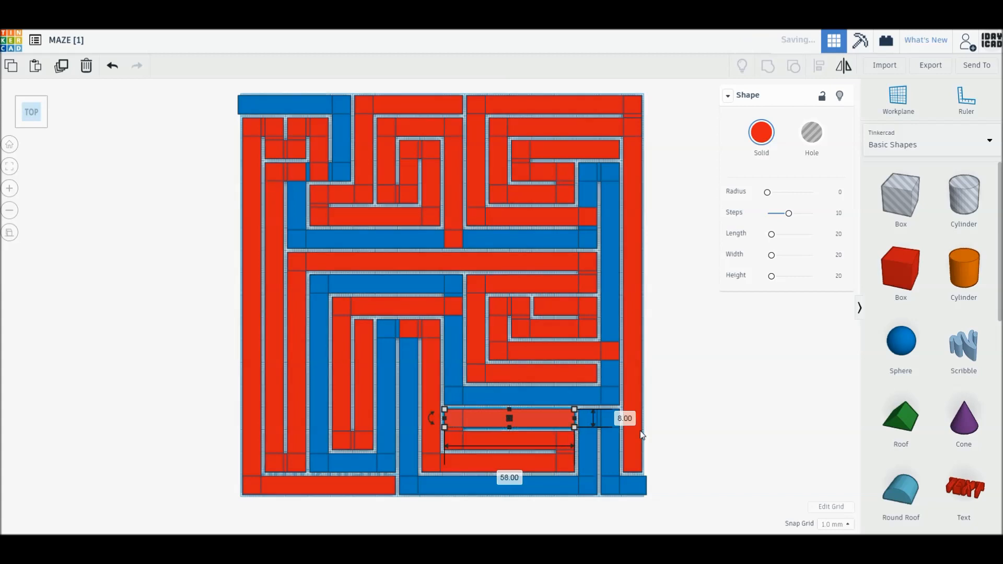
pyautogui.click(689, 429)
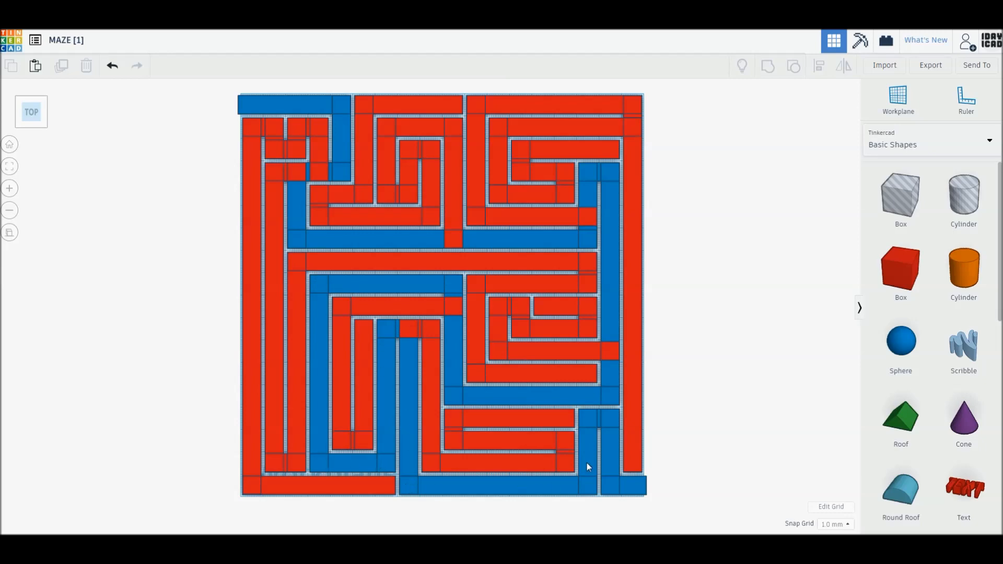
# Turn all the path boxes into holes and place a new solid box beside the maze.
pyautogui.hotkey('ctrl', 'a')
pyautogui.click(811, 134)
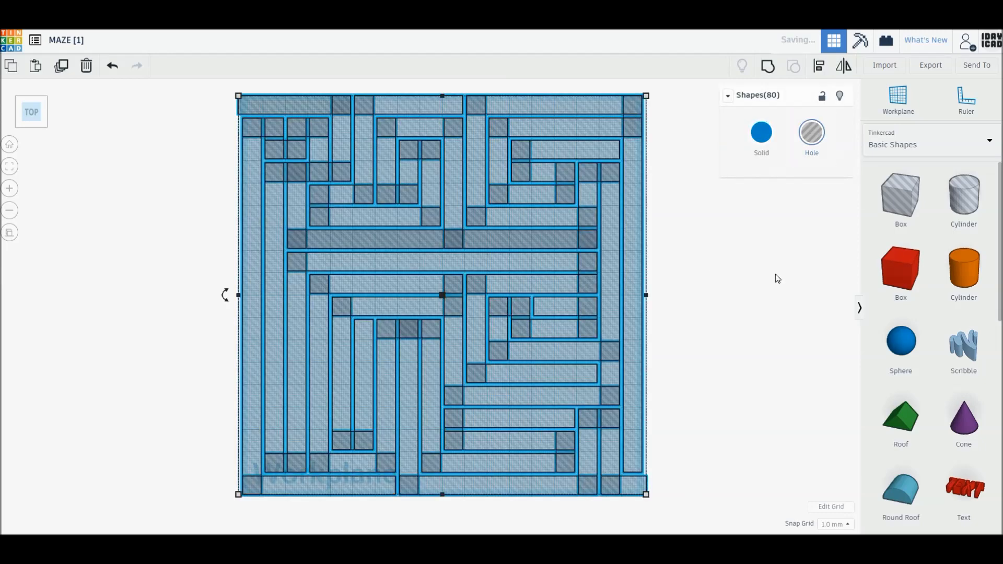
pyautogui.click(145, 196)
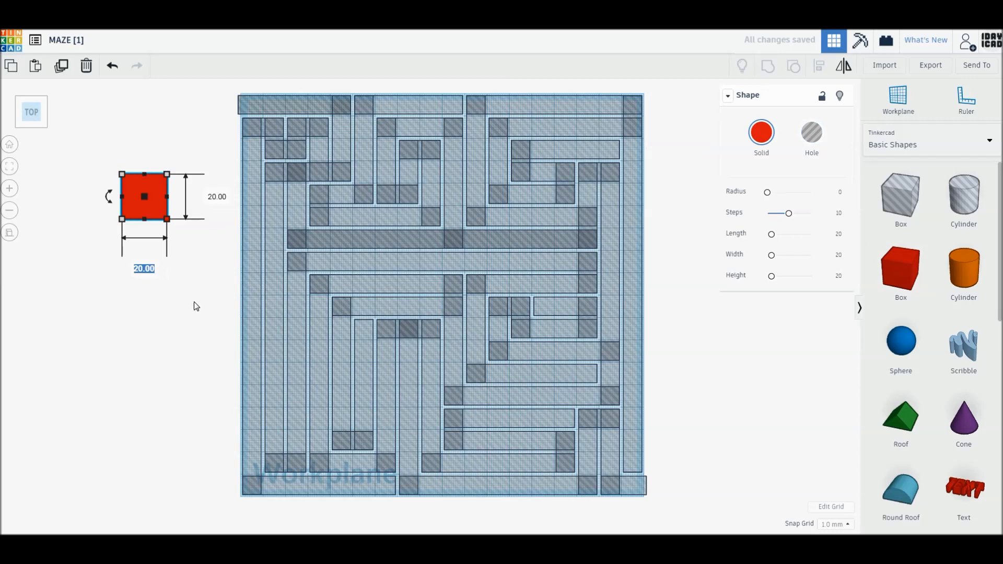
# Size the new solid box as a 182 mm square and position it centred over the maze paths.
pyautogui.press('Return')
pyautogui.click(579, 195)
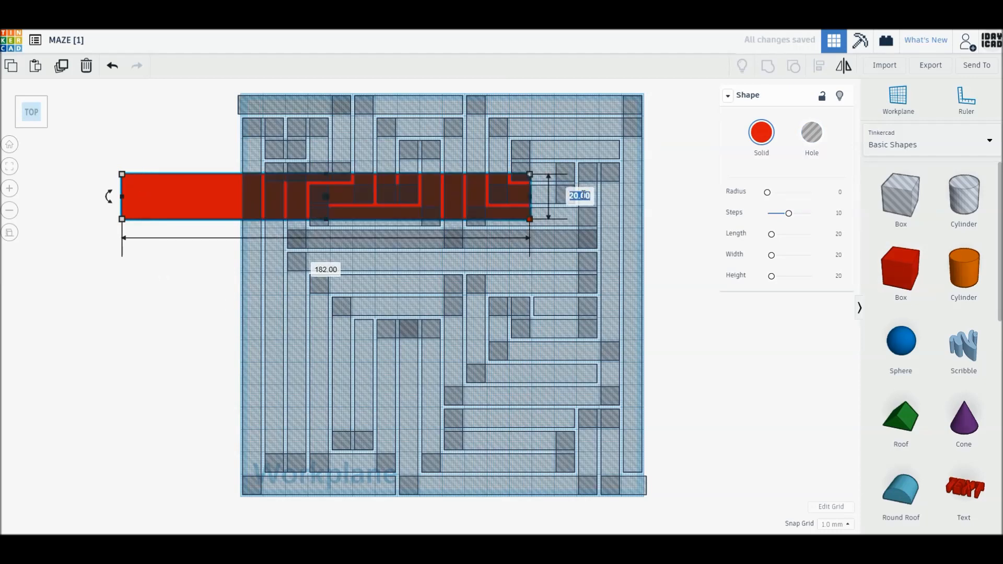
pyautogui.press('Return')
pyautogui.moveTo(191, 366); pyautogui.dragTo(305, 296)
pyautogui.click(179, 298)
# Lengthen the entrance hole to 55 mm past the base's left edge and extend the exit hole past the right edge.
pyautogui.click(248, 112)
pyautogui.moveTo(238, 105); pyautogui.dragTo(225, 105)
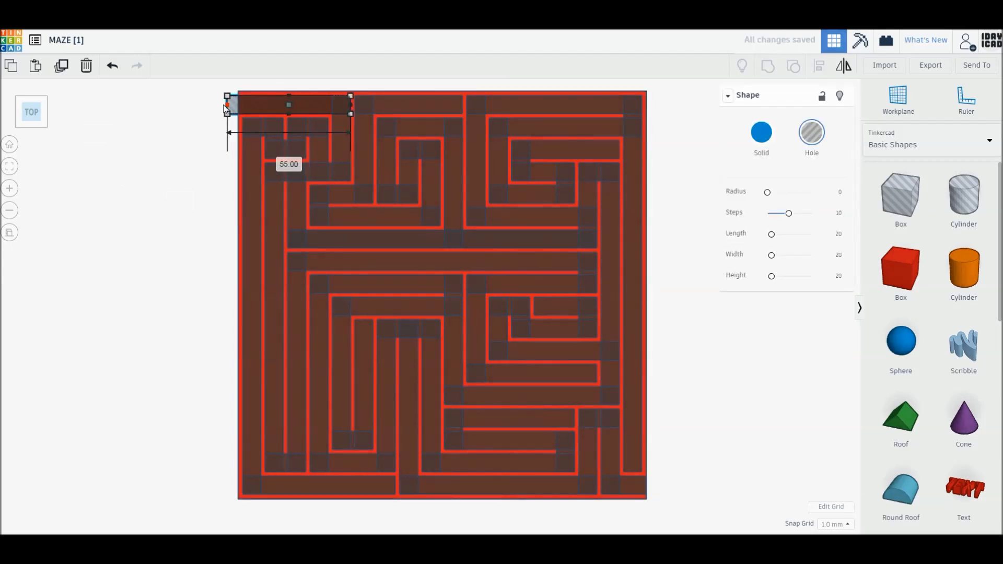
pyautogui.click(631, 485)
pyautogui.moveTo(647, 486); pyautogui.dragTo(658, 488)
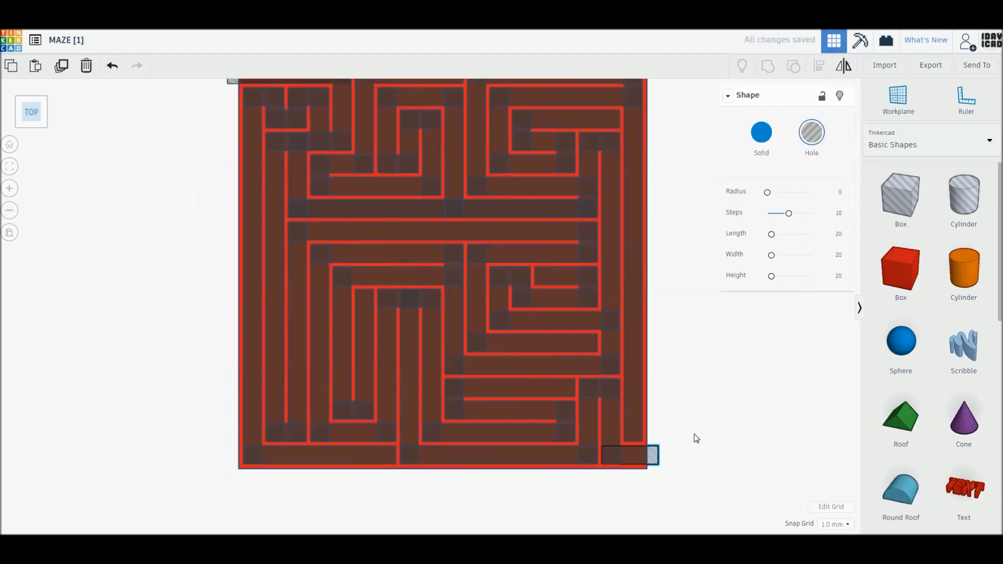
# Set the solid base box's height to 4 mm.
pyautogui.hotkey('ctrl', 'a')
pyautogui.moveTo(698, 455); pyautogui.dragTo(697, 473, button='middle')
pyautogui.click(698, 473)
pyautogui.moveTo(698, 472); pyautogui.dragTo(698, 386, button='right')
pyautogui.click(552, 429)
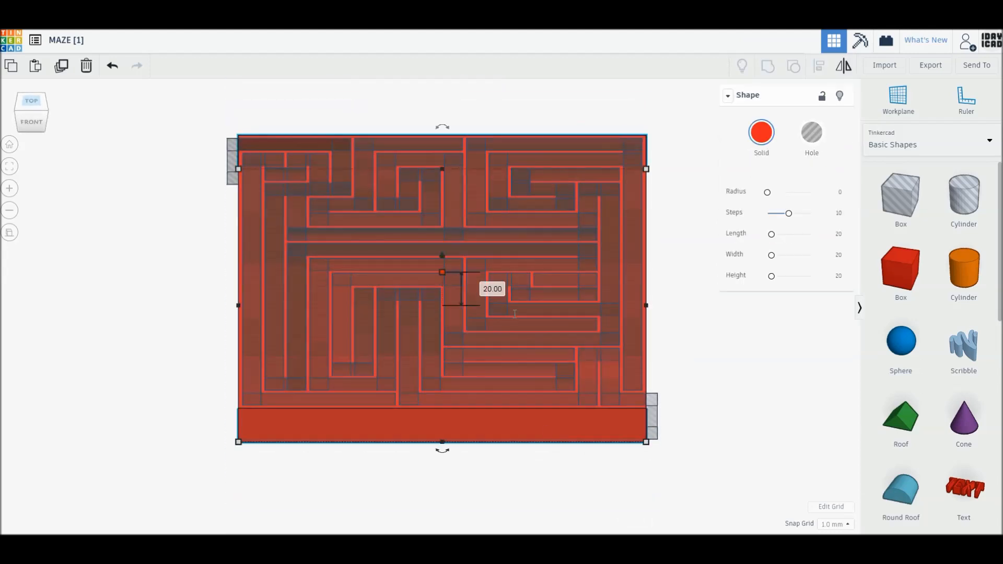
pyautogui.click(491, 287)
pyautogui.write('4')
pyautogui.press('Return')
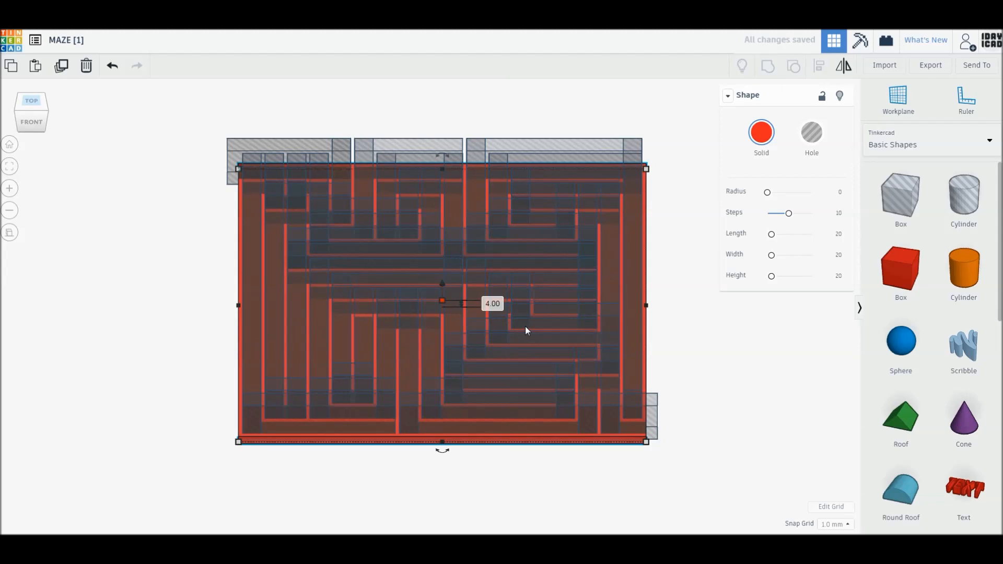
# Group all the shapes to cut the paths into the base, and show the maze in perspective from the home view.
pyautogui.hotkey('ctrl', 'a')
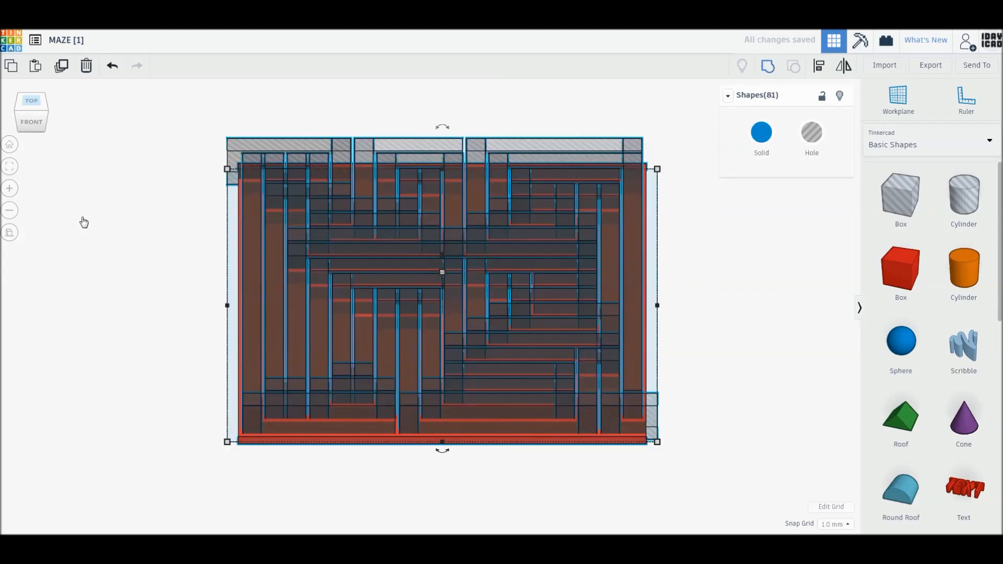
pyautogui.hotkey('ctrl', 'g')
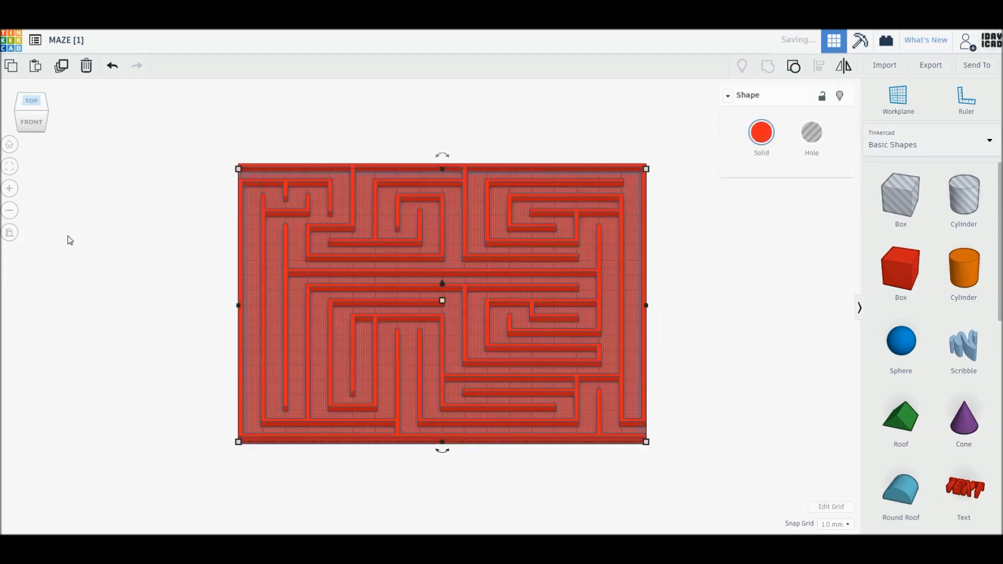
pyautogui.click(10, 232)
pyautogui.click(11, 146)
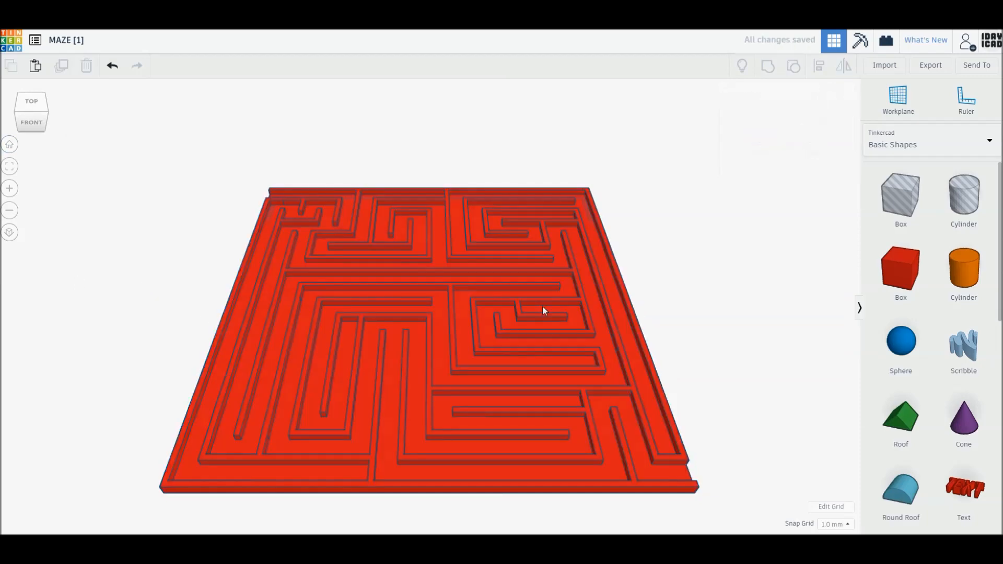
# Try light blue as the grouped maze's colour.
pyautogui.click(761, 132)
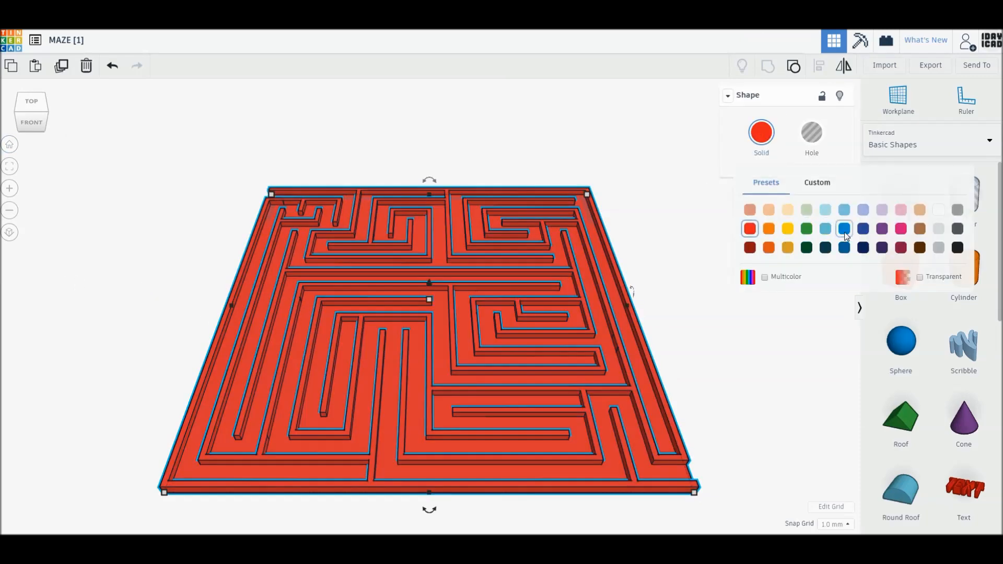
pyautogui.click(844, 231)
pyautogui.click(754, 237)
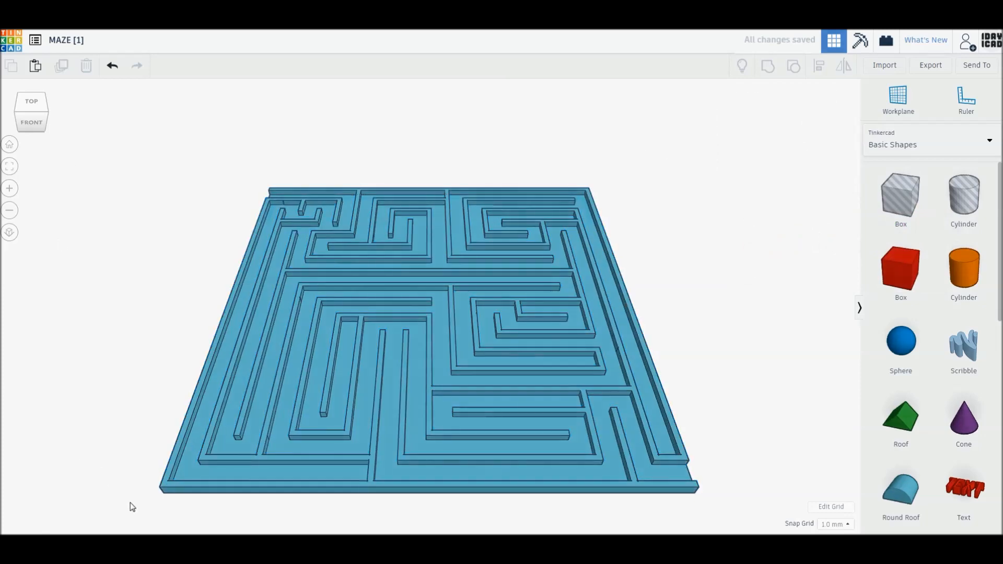
# Recolour the grouped maze red.
pyautogui.click(229, 466)
pyautogui.click(761, 131)
pyautogui.click(752, 207)
pyautogui.click(467, 118)
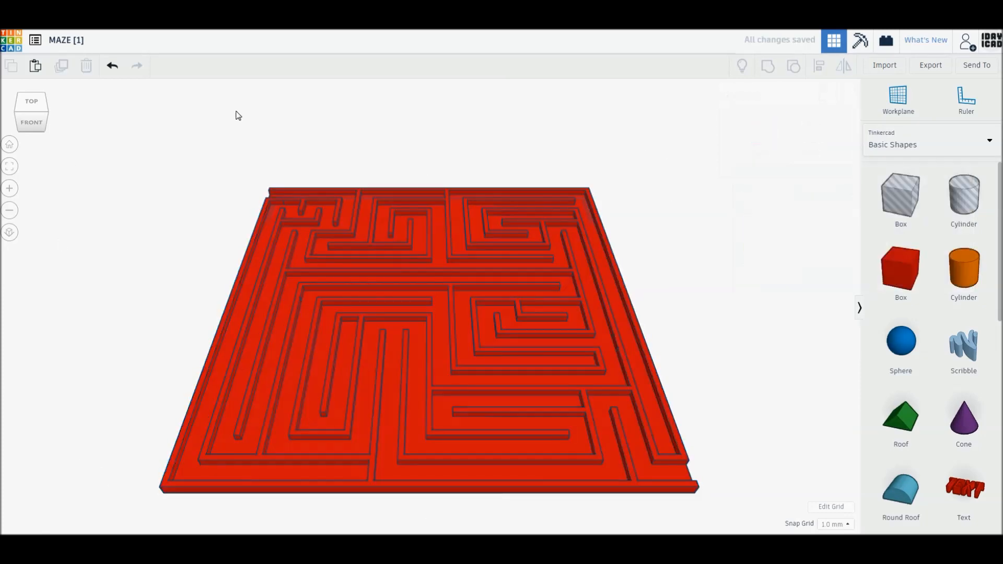